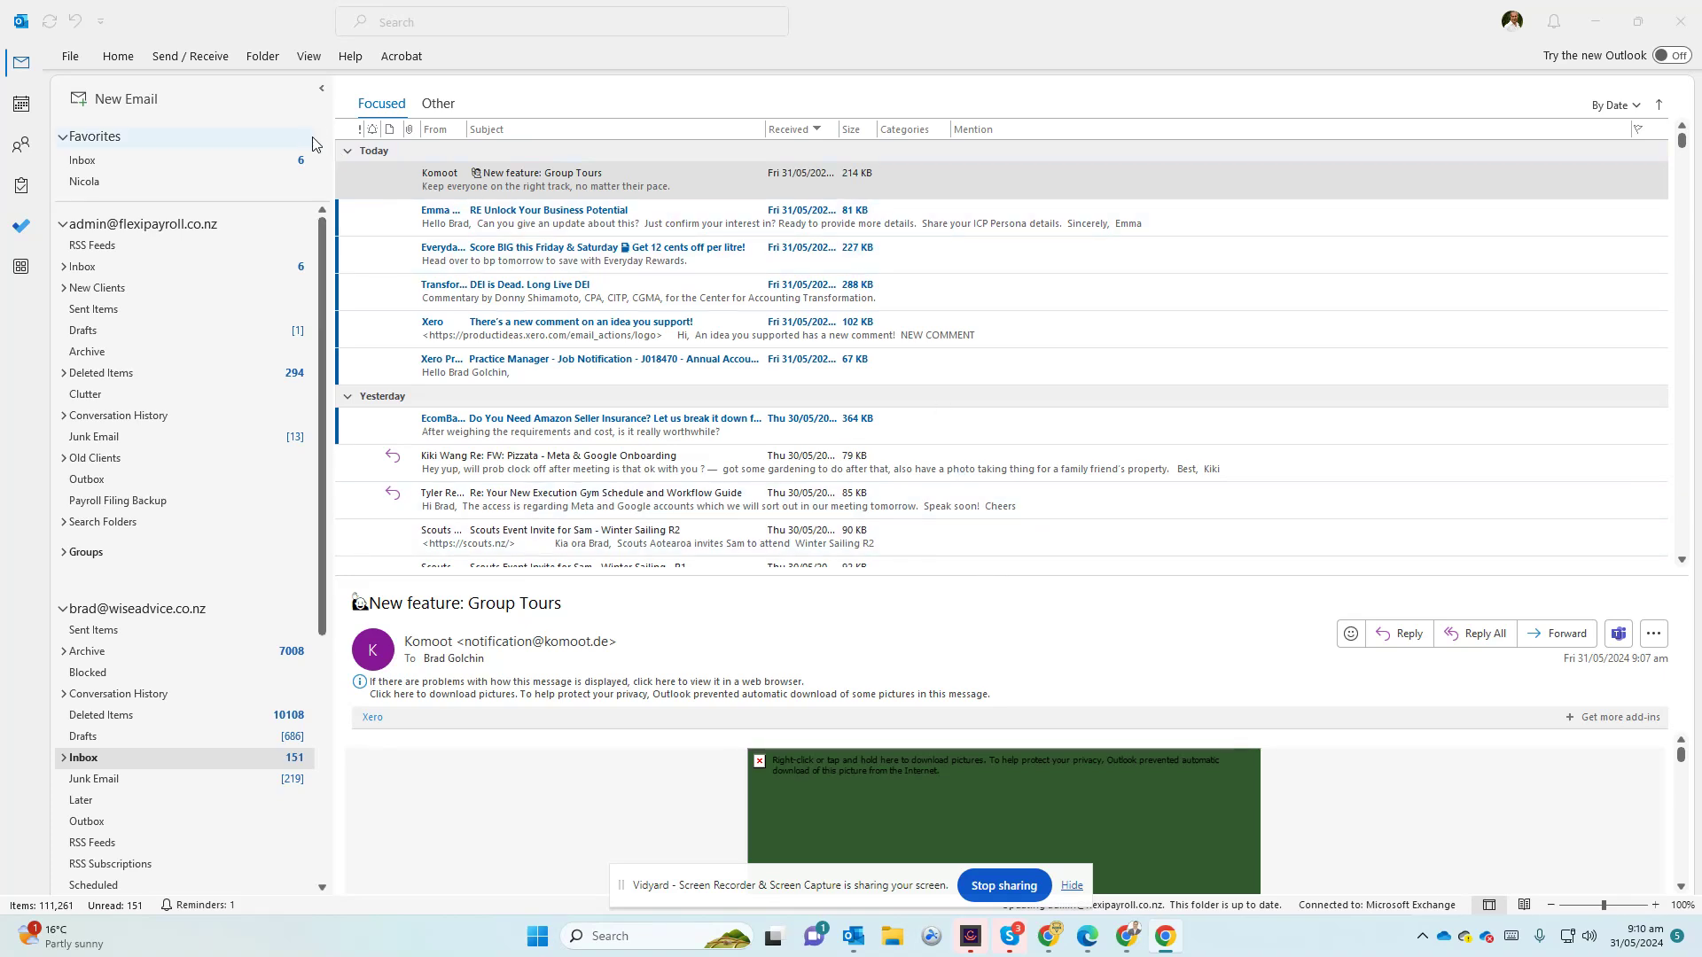
From the File Info page, open Manage Add-ins for the mailbox in the browser
{"action": "left_click", "coordinate": [70, 55]}
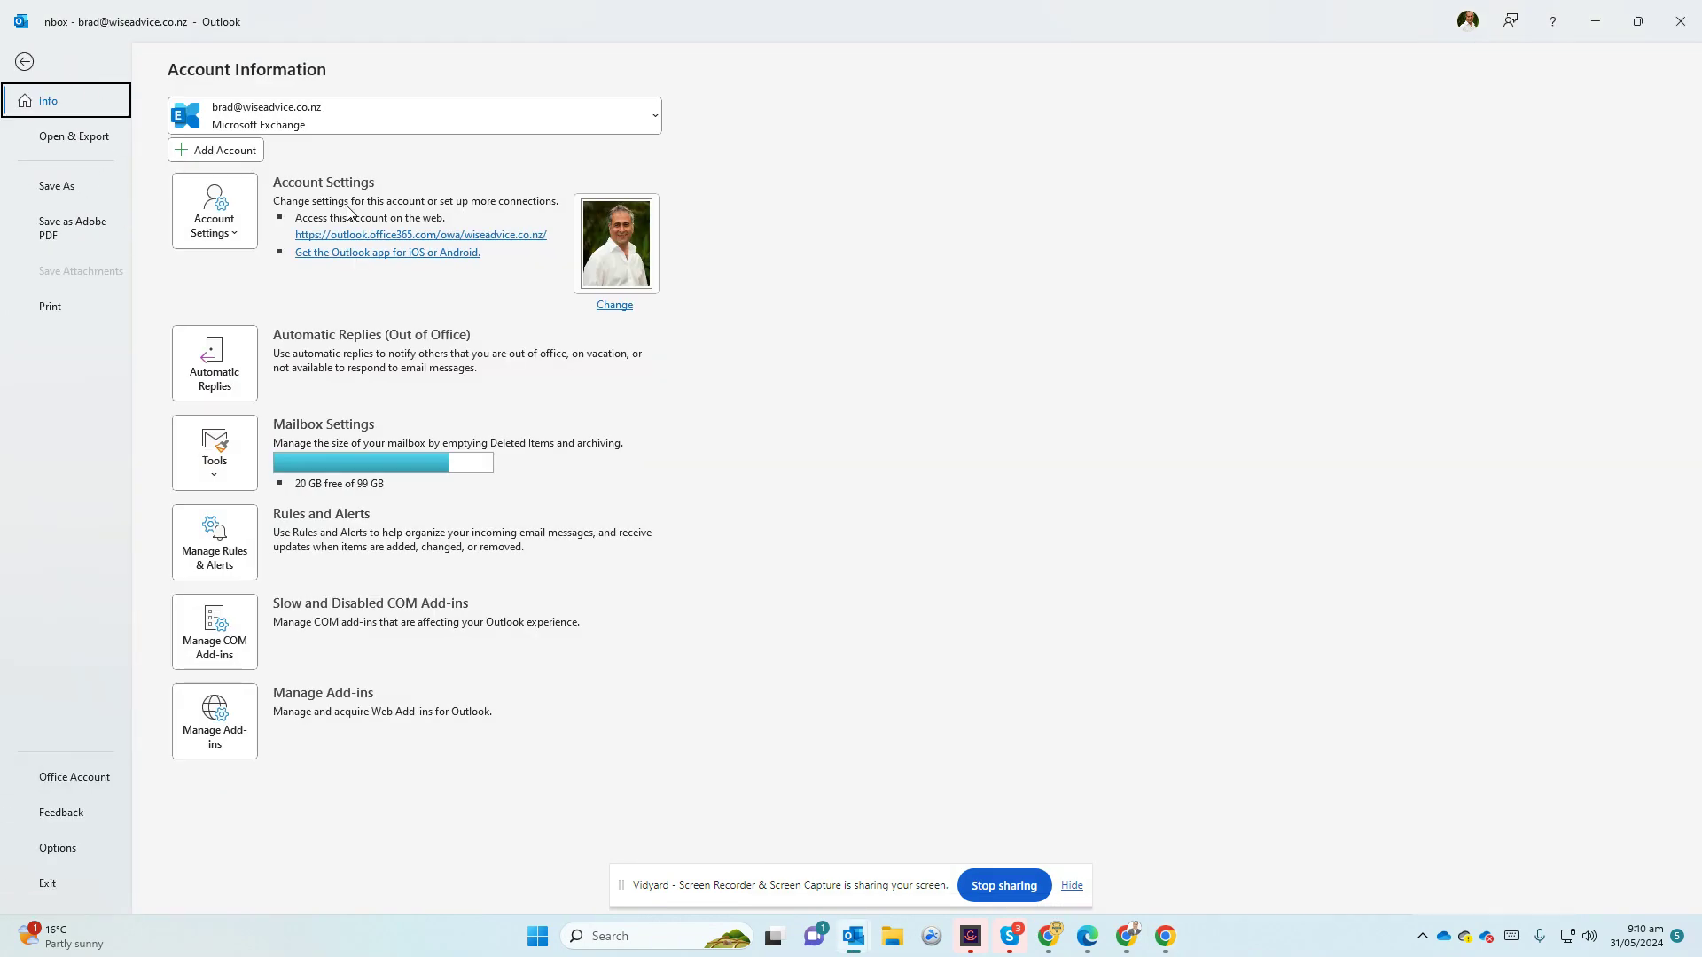
{"action": "left_click", "coordinate": [213, 740]}
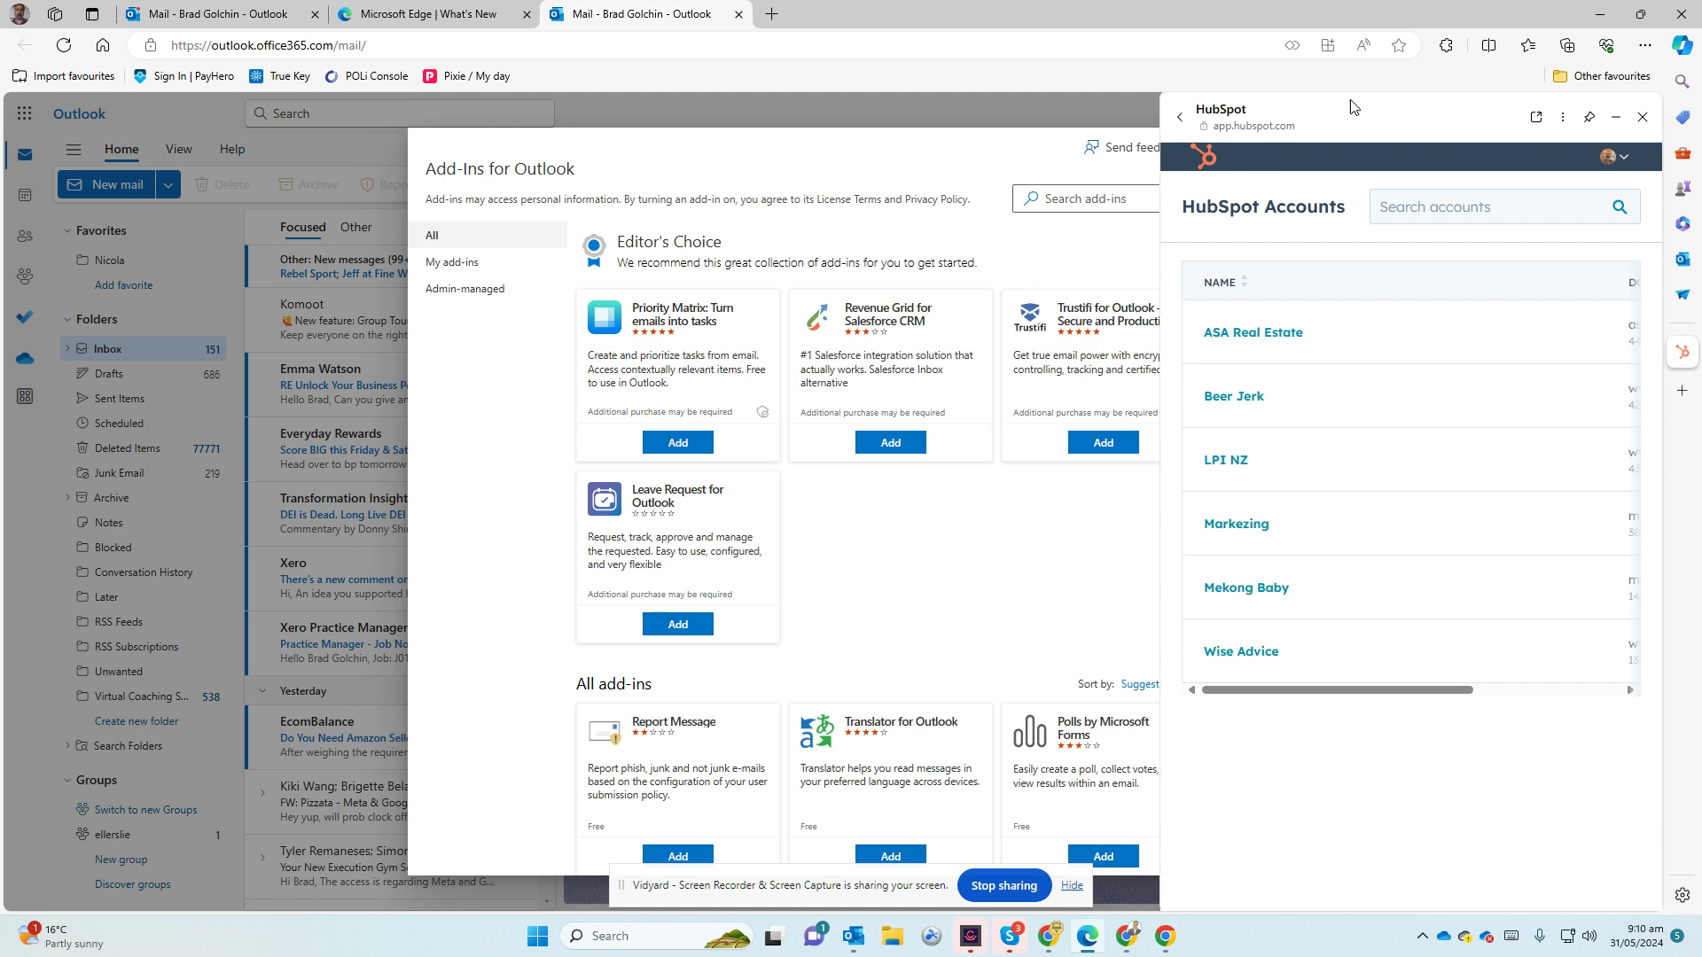
Close the HubSpot pane, search the catalogue for 'hub' and open HubSpot Sales
{"action": "left_click", "coordinate": [1615, 120]}
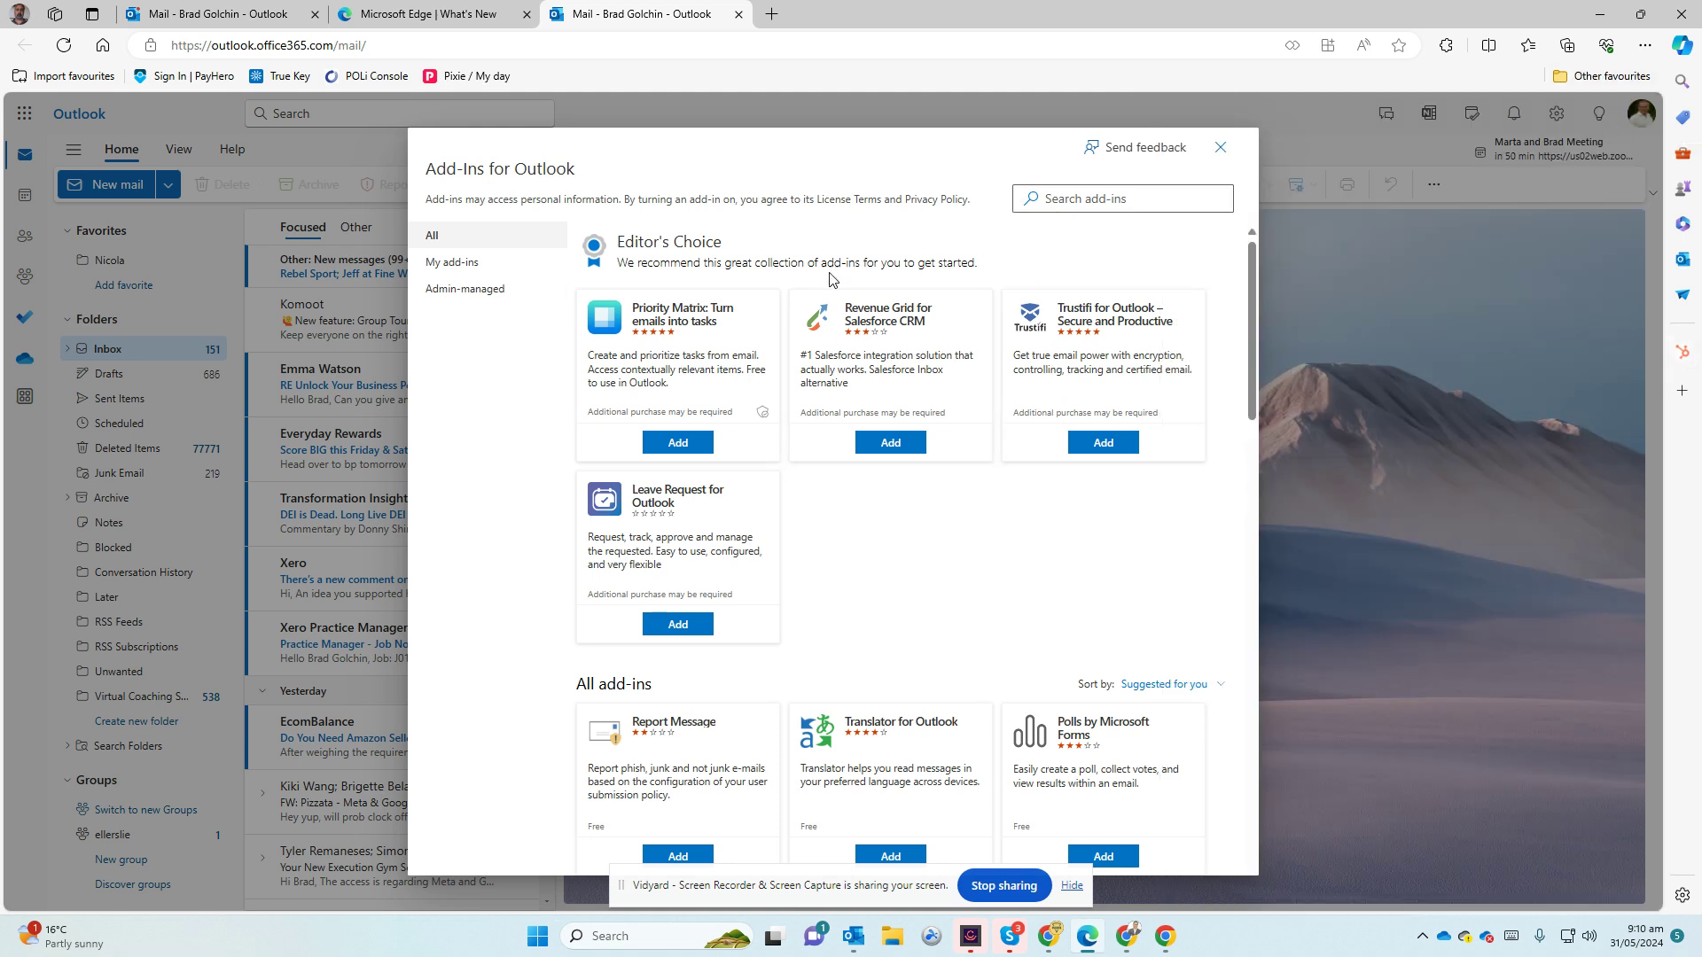
{"action": "left_click", "coordinate": [1057, 207]}
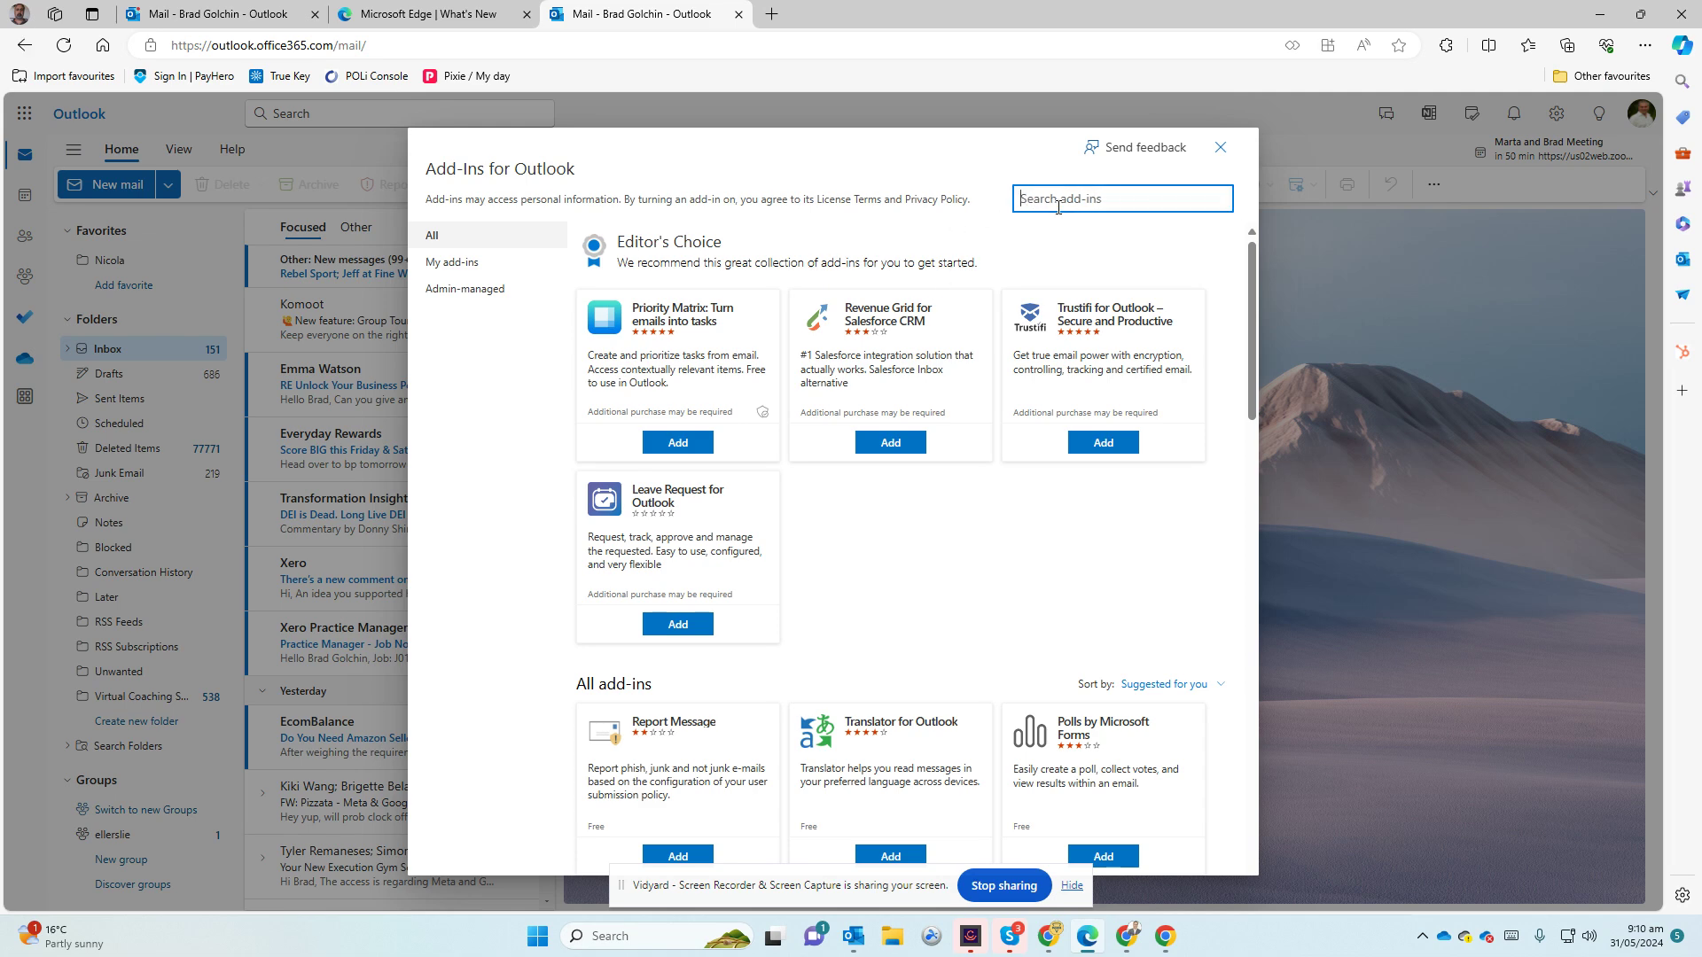
{"action": "type", "text": "hub"}
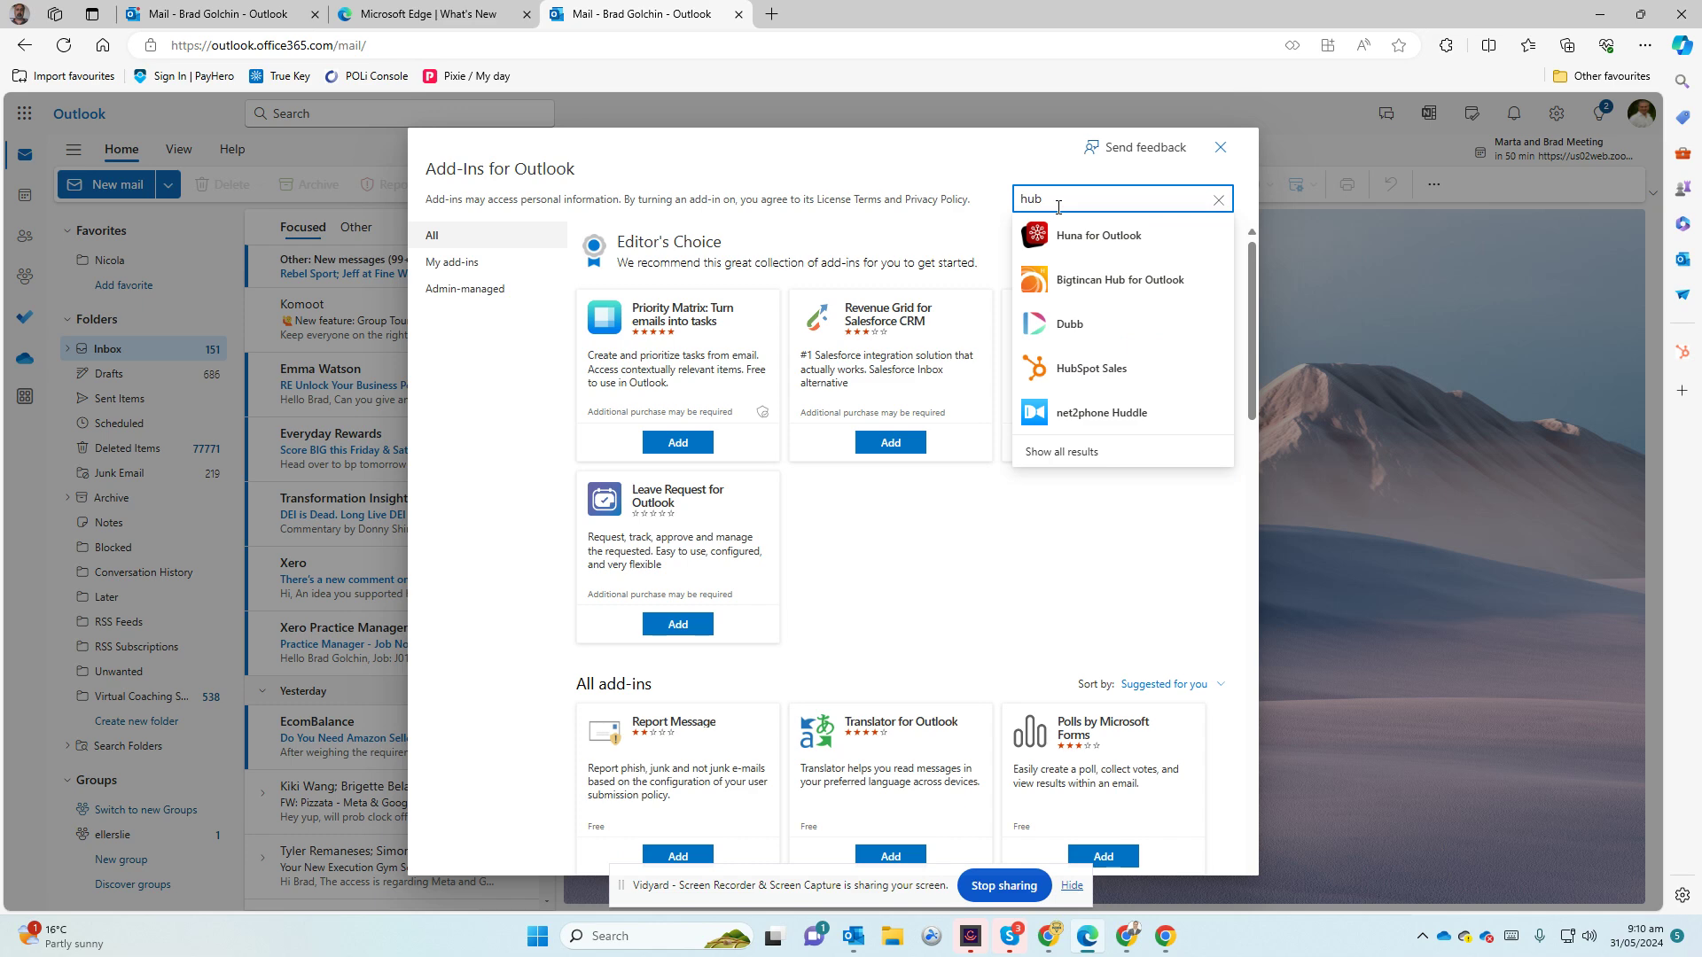
{"action": "left_click", "coordinate": [1108, 368]}
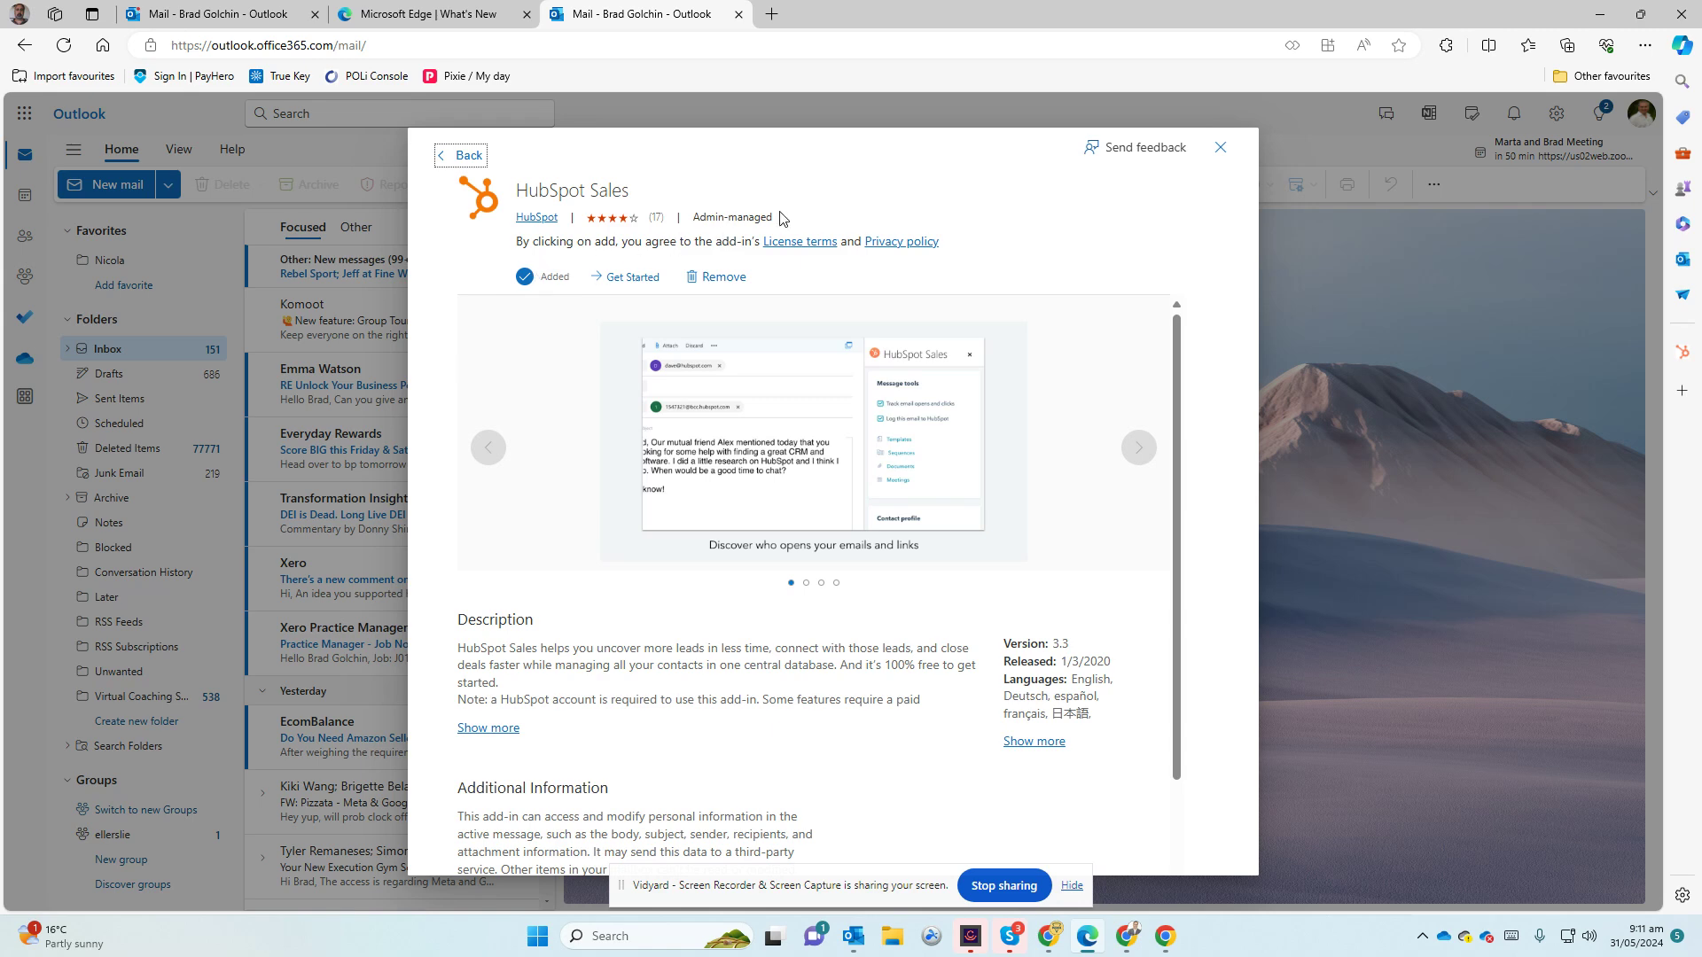
Highlight the Admin-managed note, then close the Add-Ins for Outlook dialog
{"action": "left_click_drag", "start_coordinate": [779, 218], "coordinate": [688, 219]}
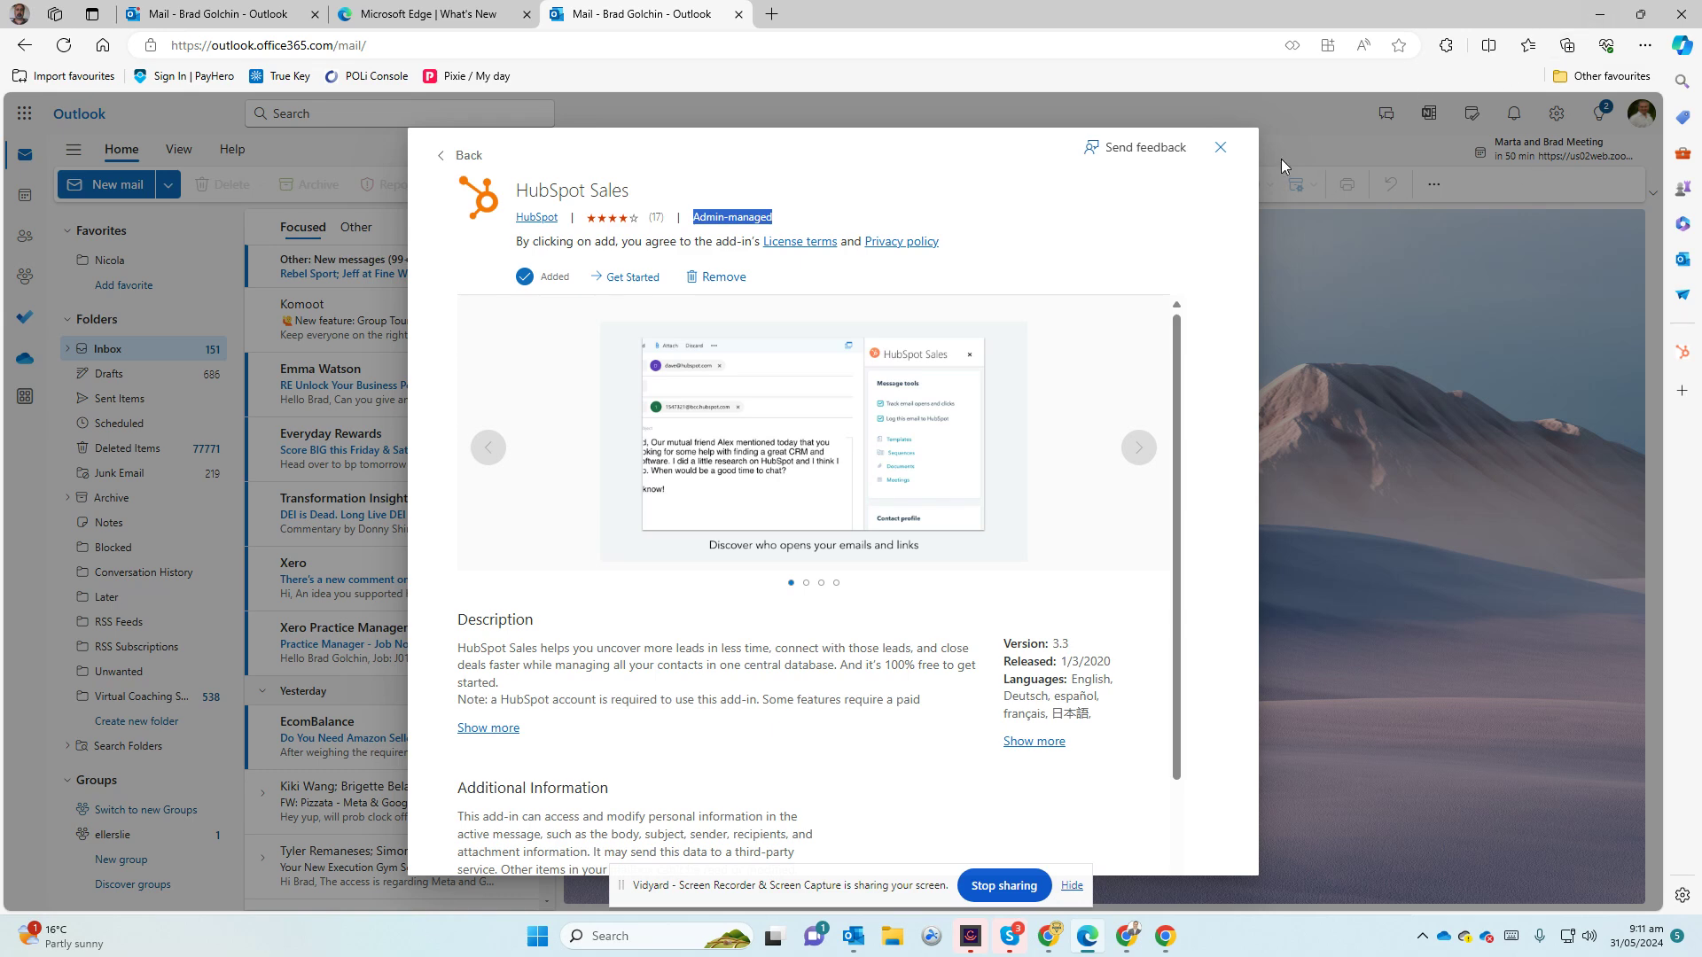
{"action": "left_click", "coordinate": [1221, 149]}
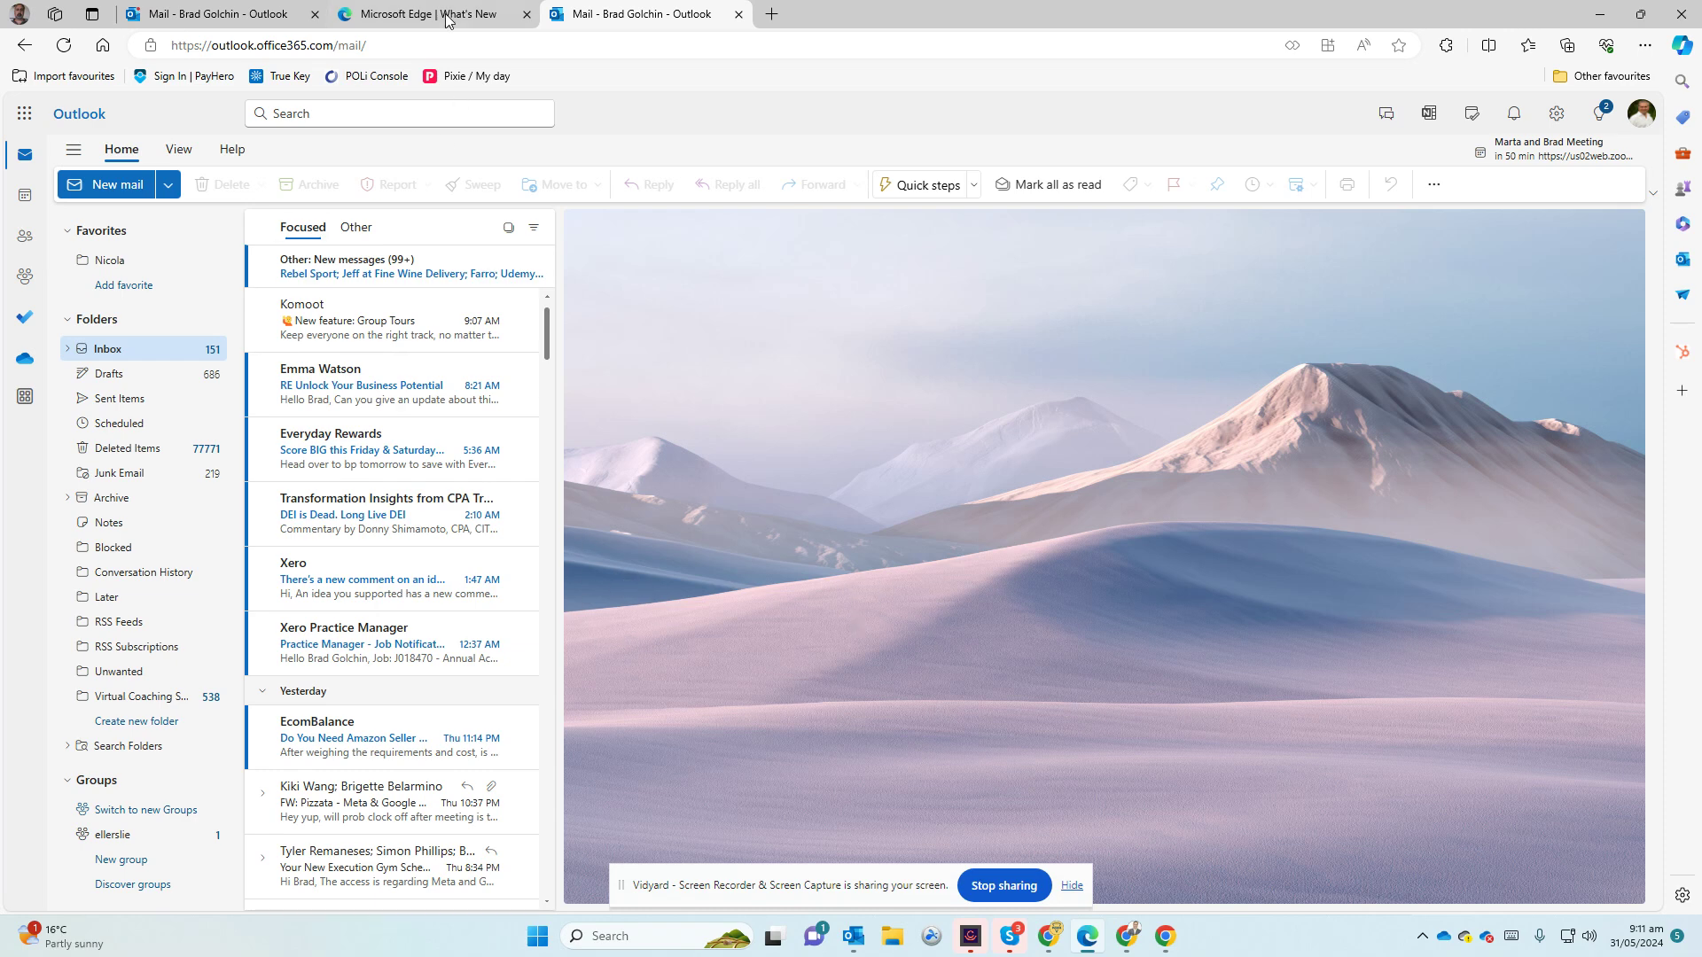
Open the Komoot 'New feature: Group Tours' email, load a HubSpot account, then close the HubSpot pane
{"action": "left_click", "coordinate": [390, 341]}
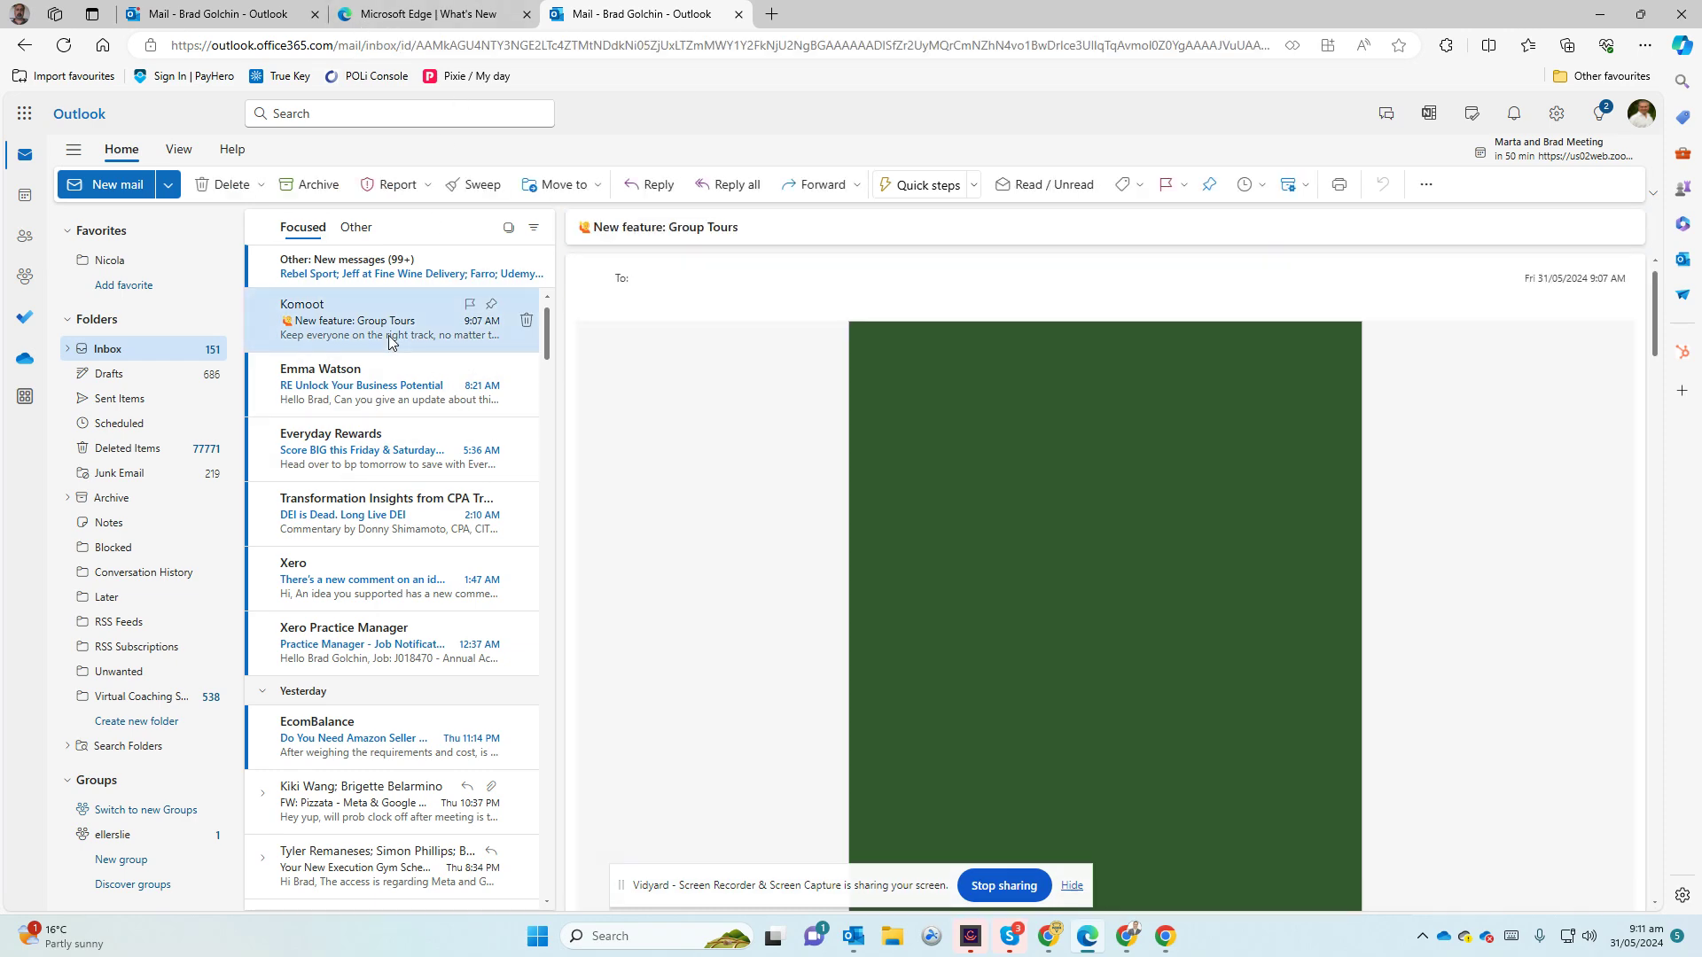
{"action": "left_click", "coordinate": [1682, 354]}
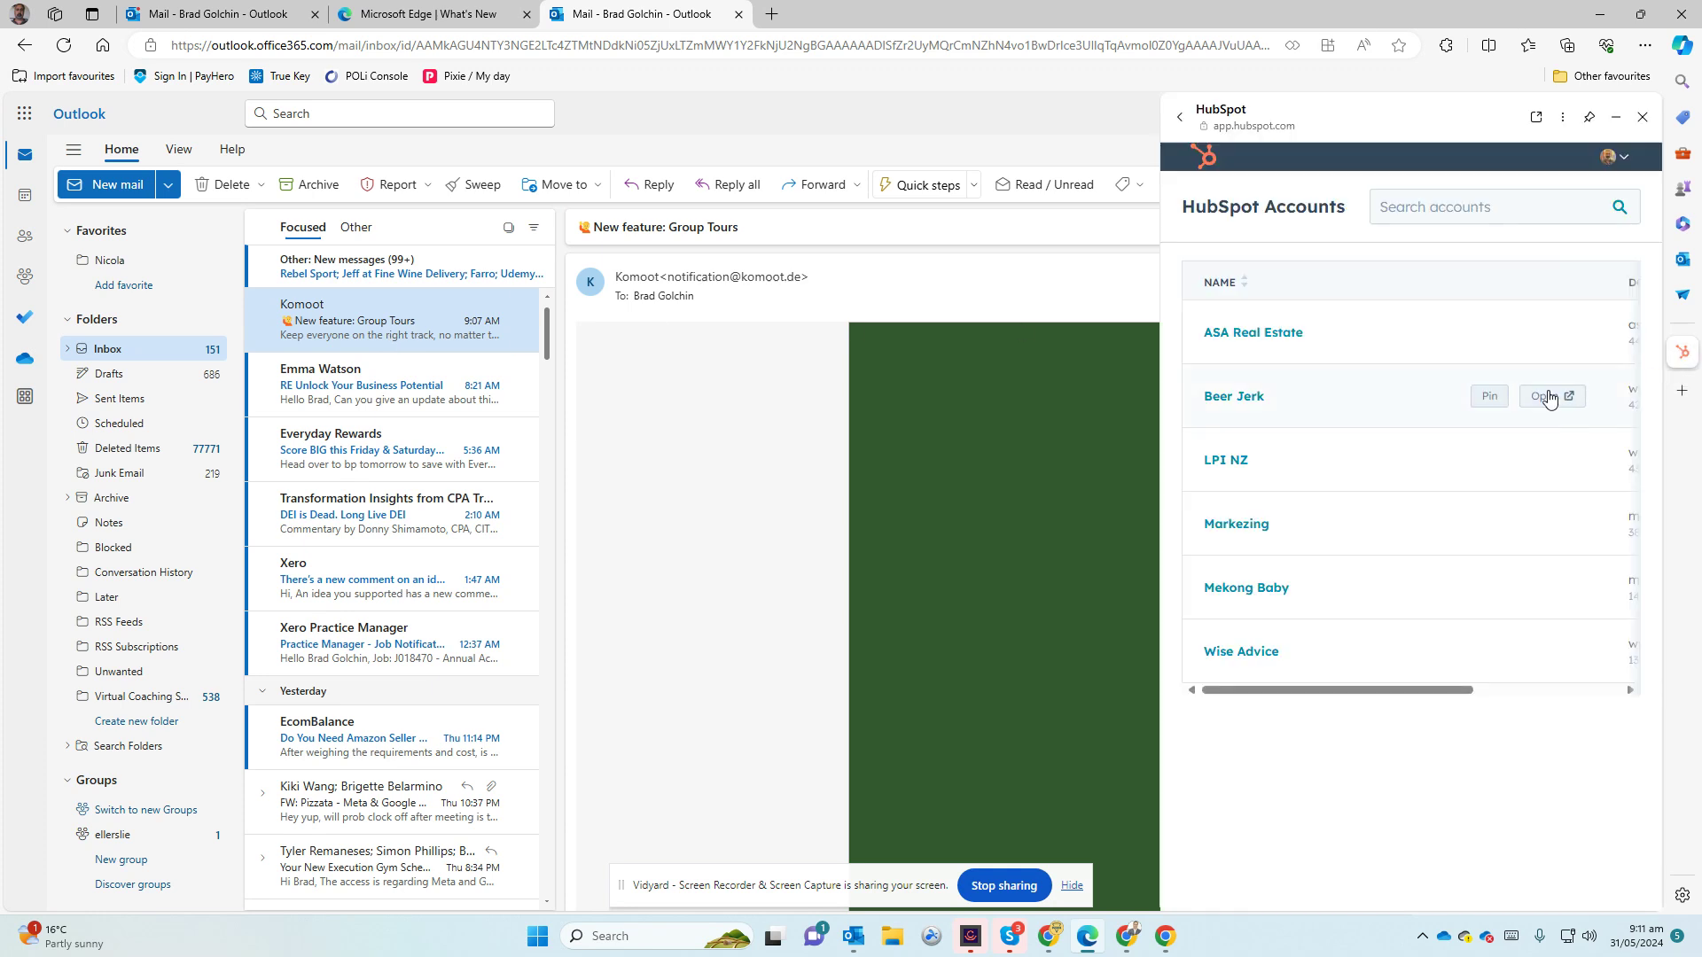
{"action": "left_click", "coordinate": [1406, 647]}
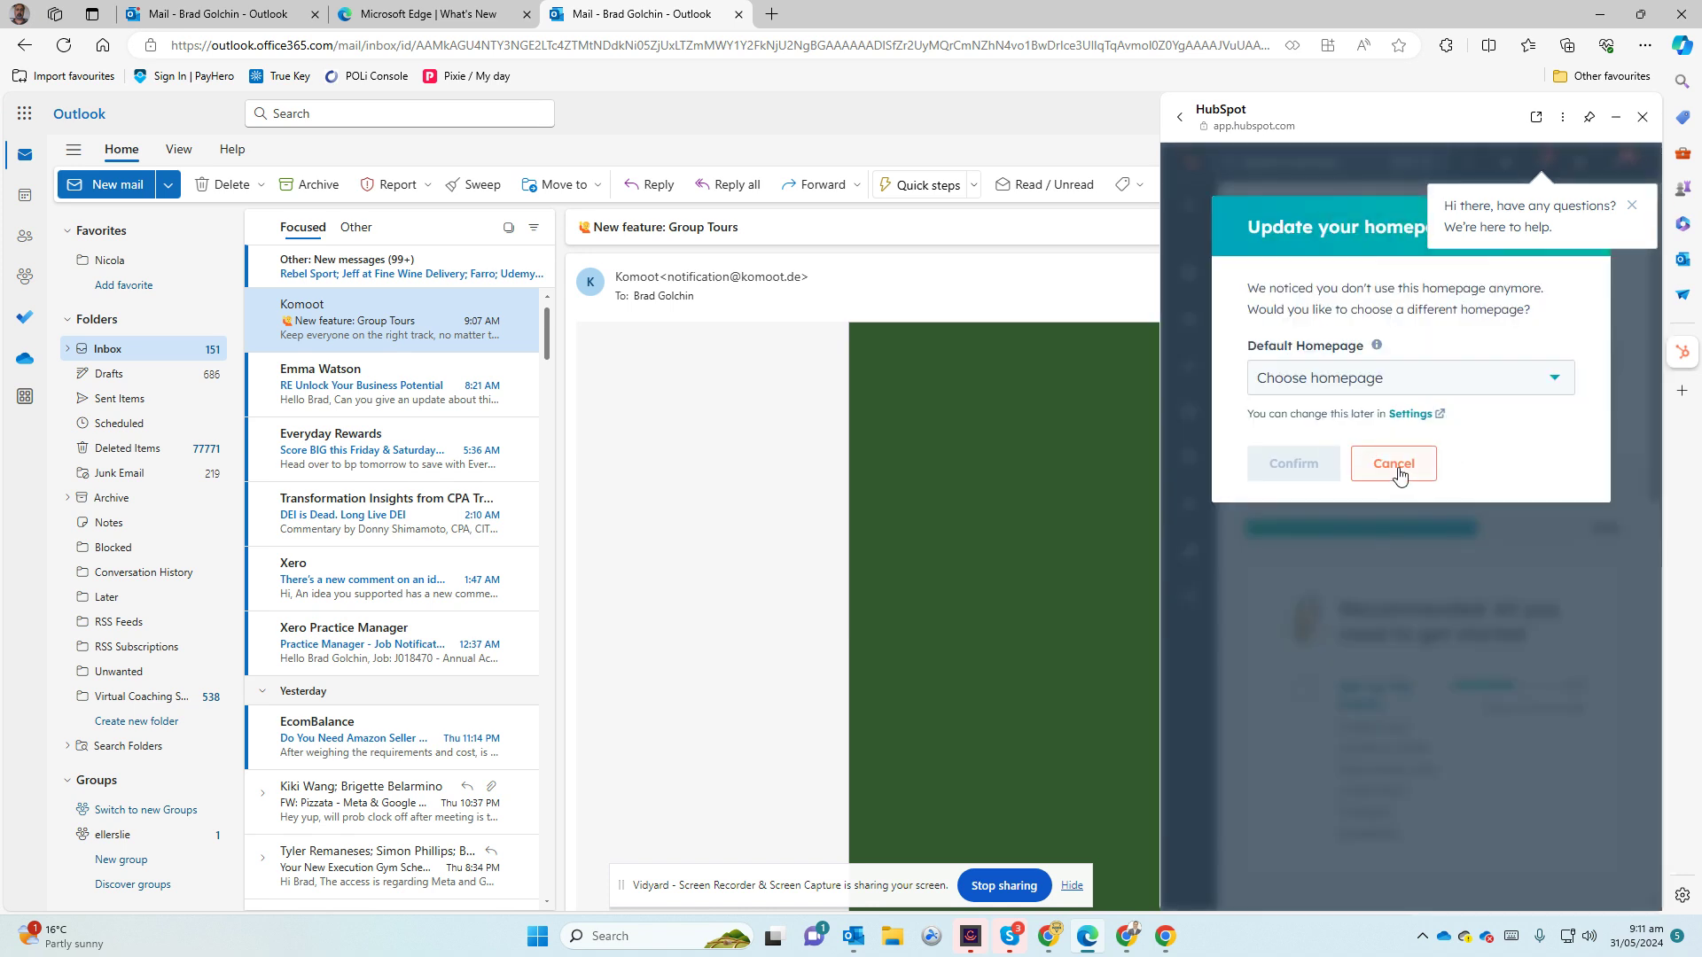
{"action": "left_click", "coordinate": [1418, 470]}
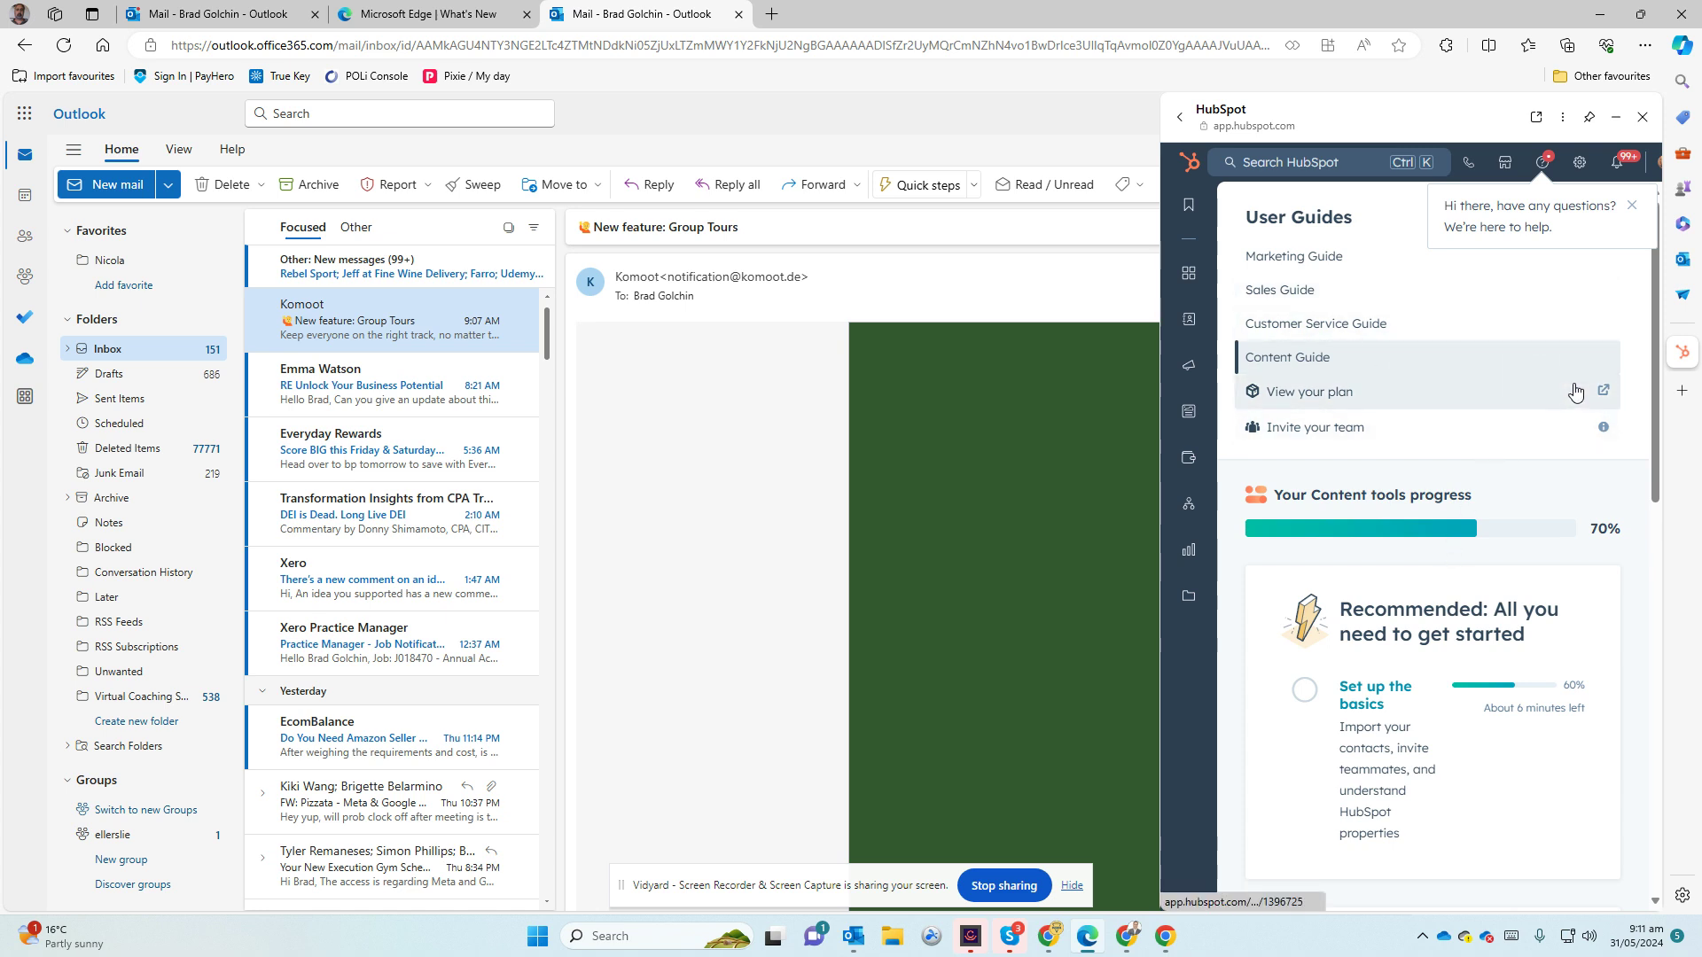
{"action": "left_click", "coordinate": [1643, 117]}
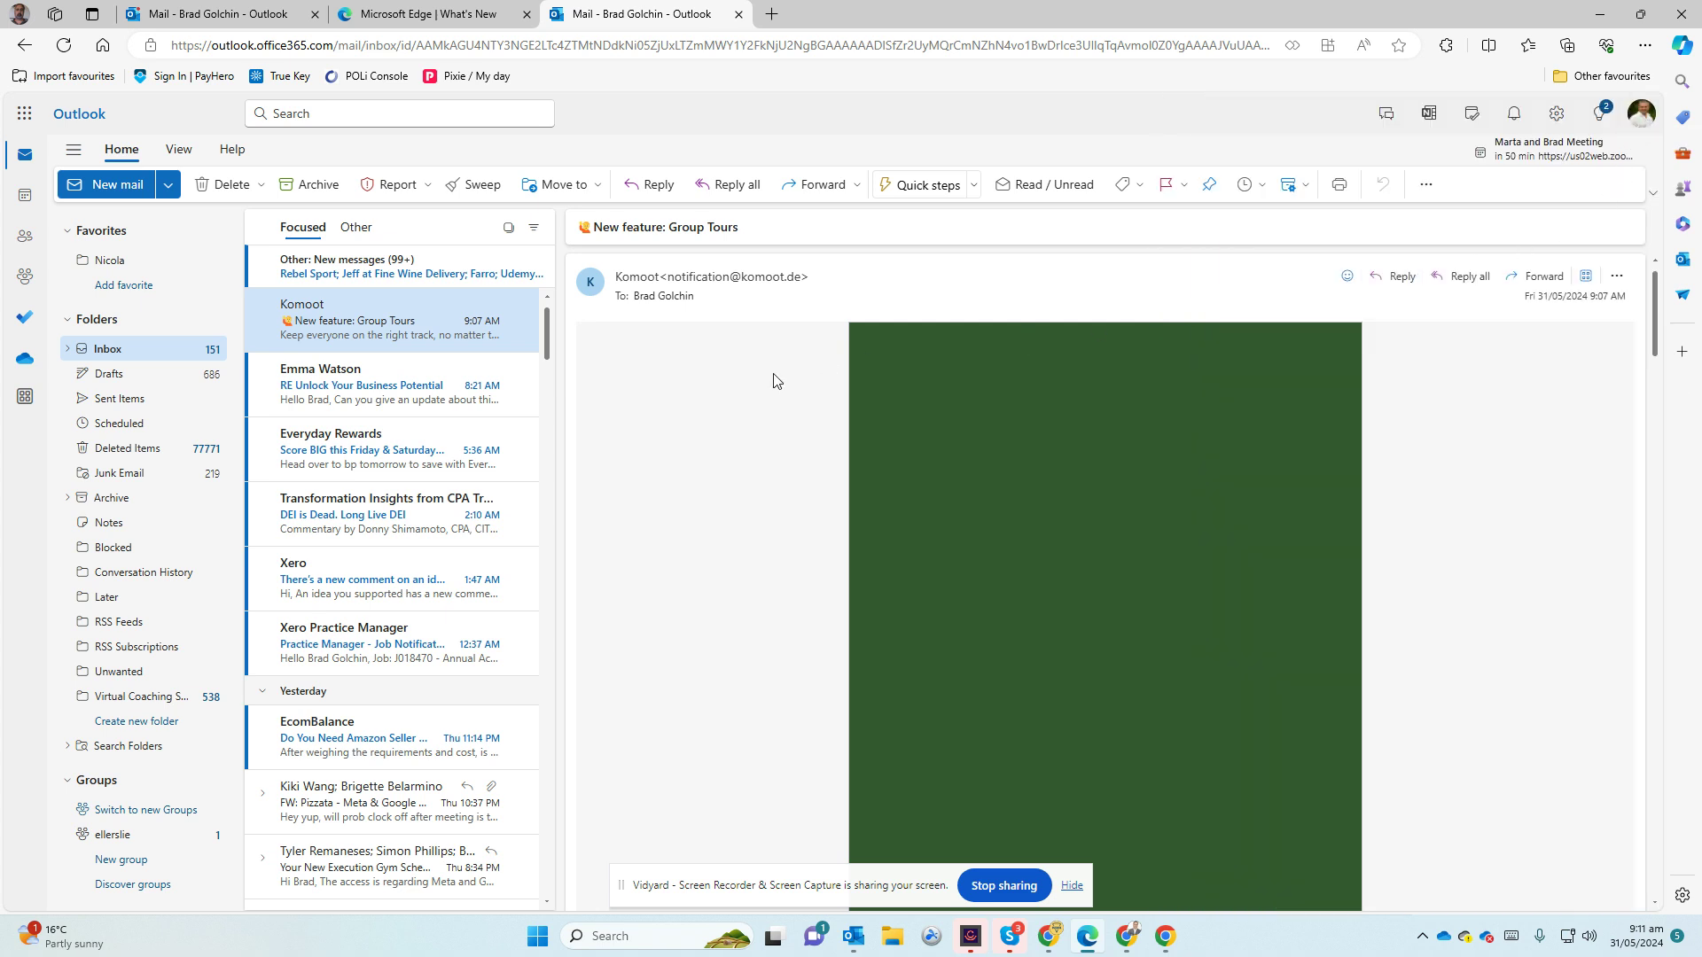
{"action": "left_click", "coordinate": [1429, 193]}
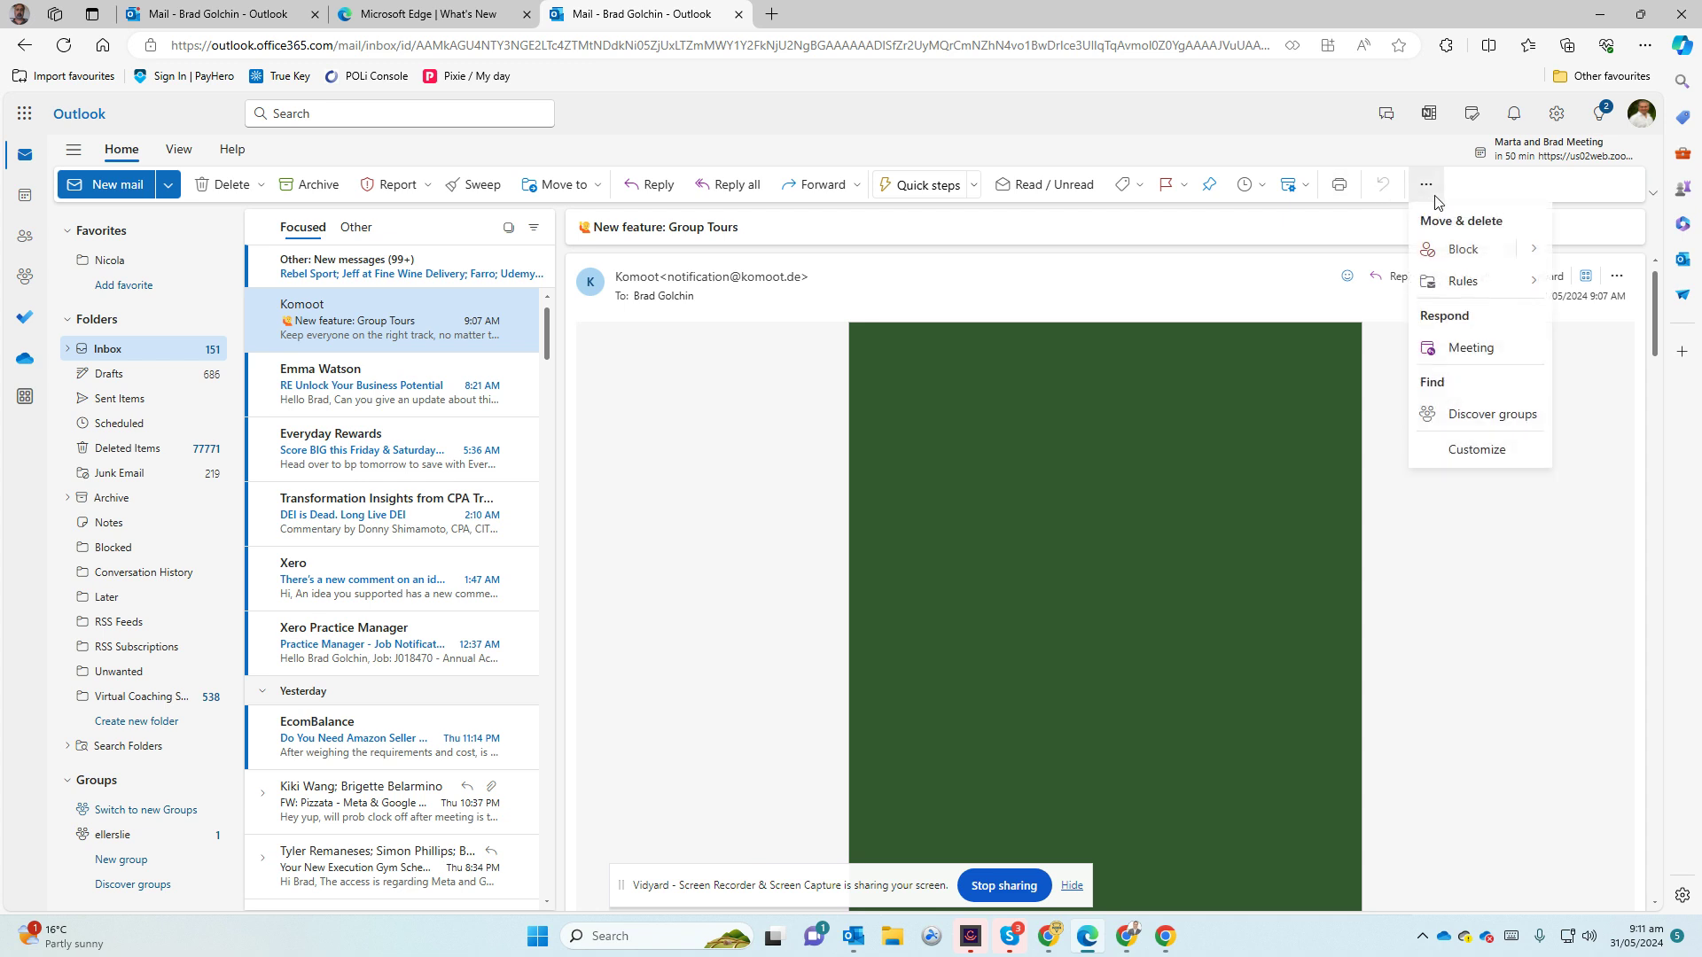
Minimize Edge, switch to desktop Outlook, leave the File backstage and start a new email
{"action": "left_click", "coordinate": [1596, 16]}
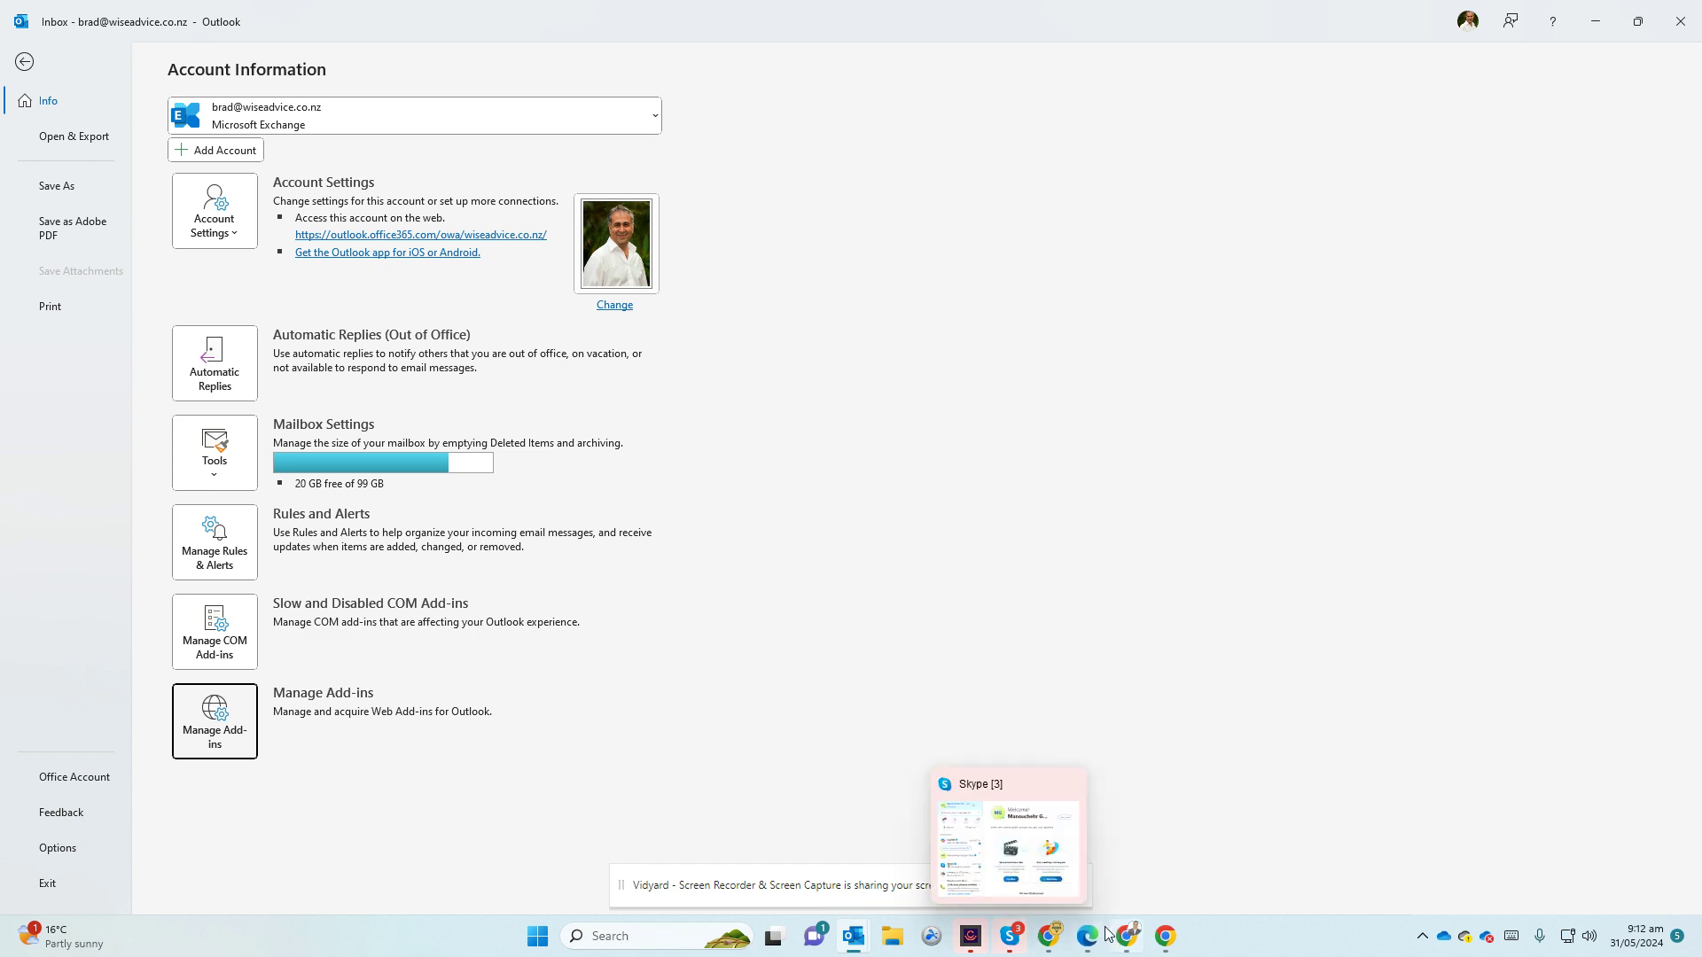
{"action": "left_click", "coordinate": [853, 936]}
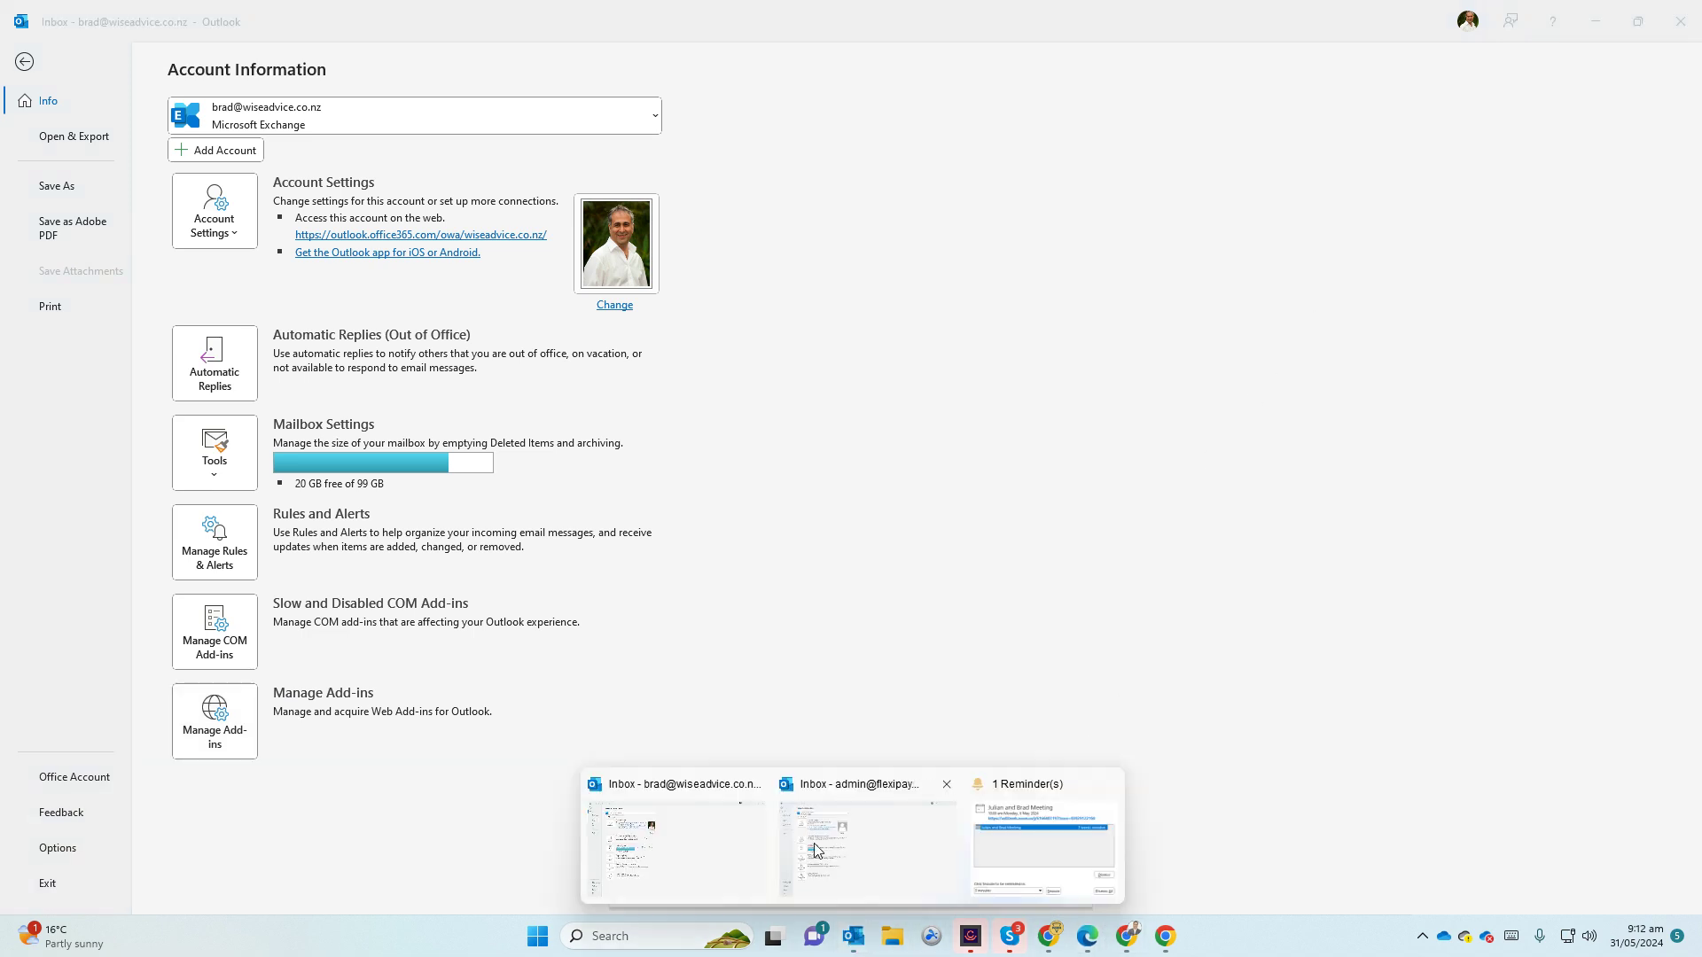
{"action": "left_click", "coordinate": [745, 847]}
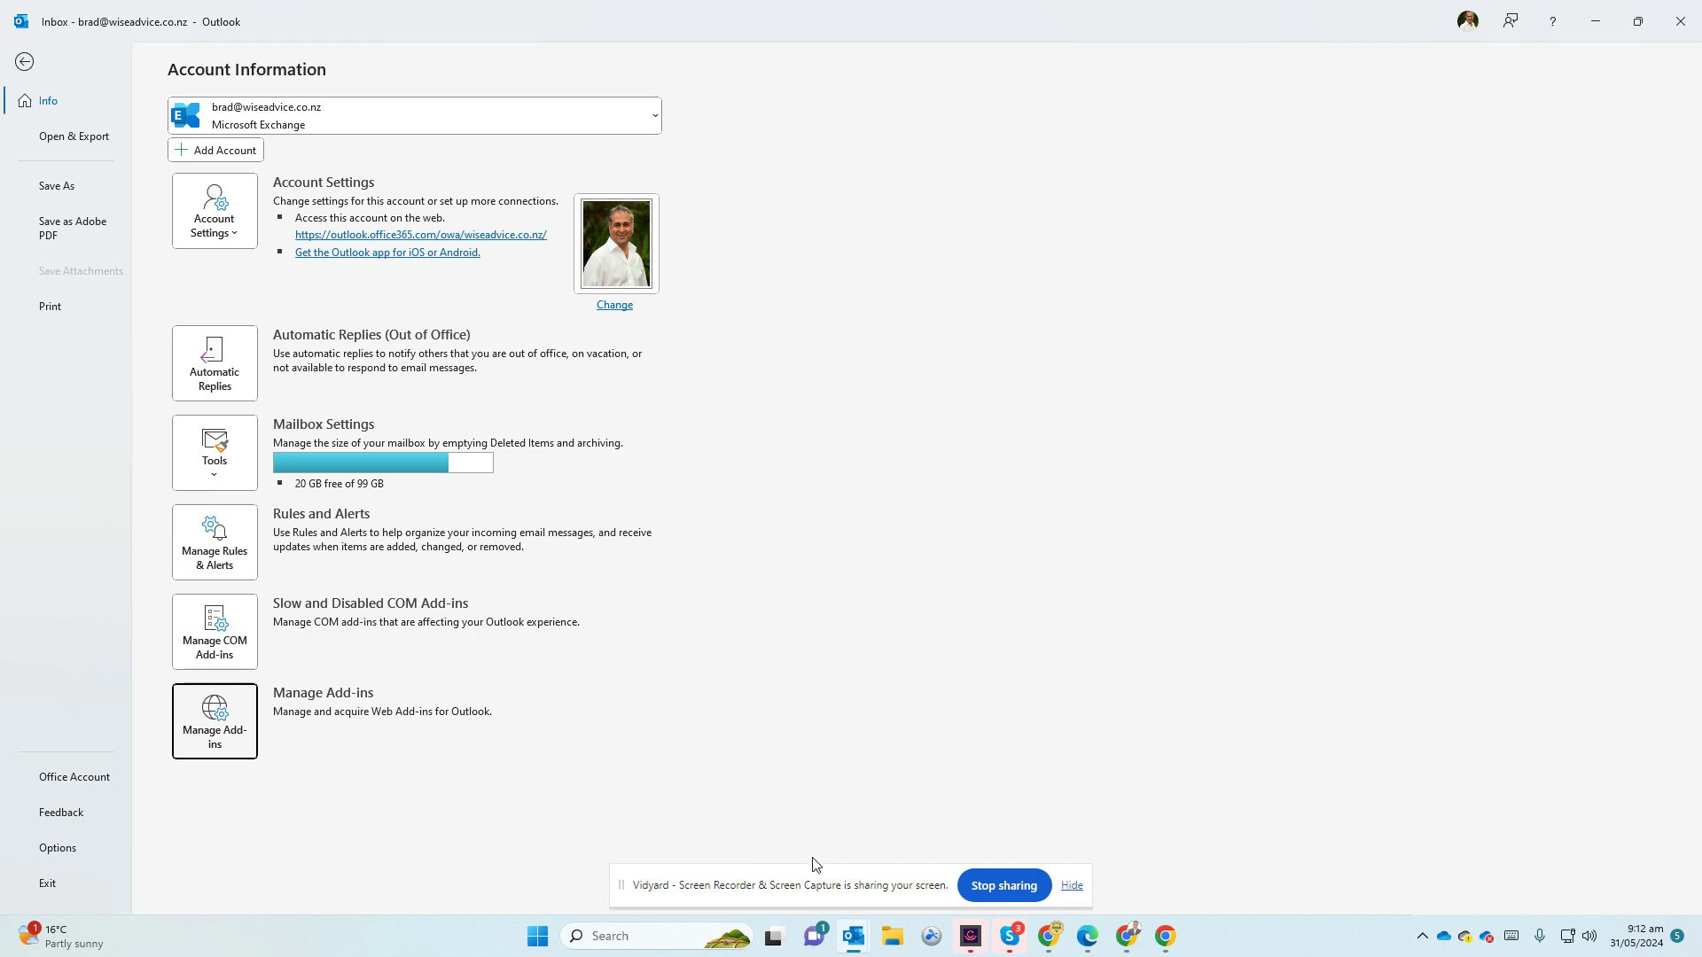
{"action": "mouse_move", "coordinate": [858, 940]}
{"action": "left_click", "coordinate": [24, 61]}
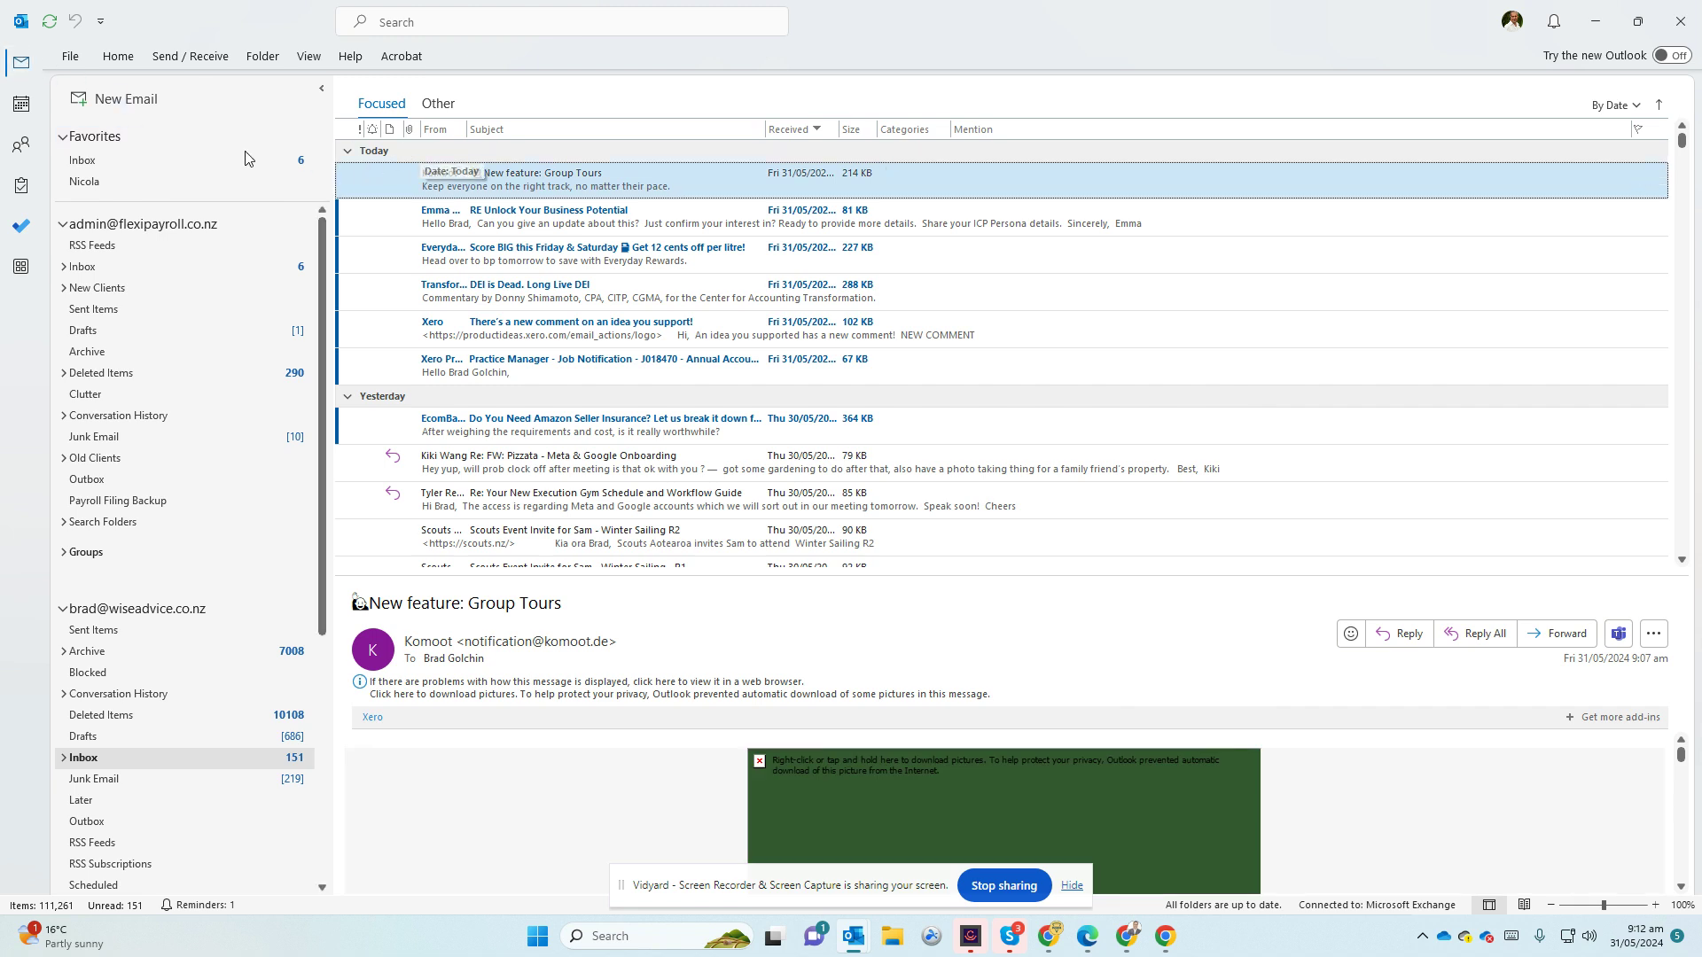
{"action": "left_click", "coordinate": [127, 98]}
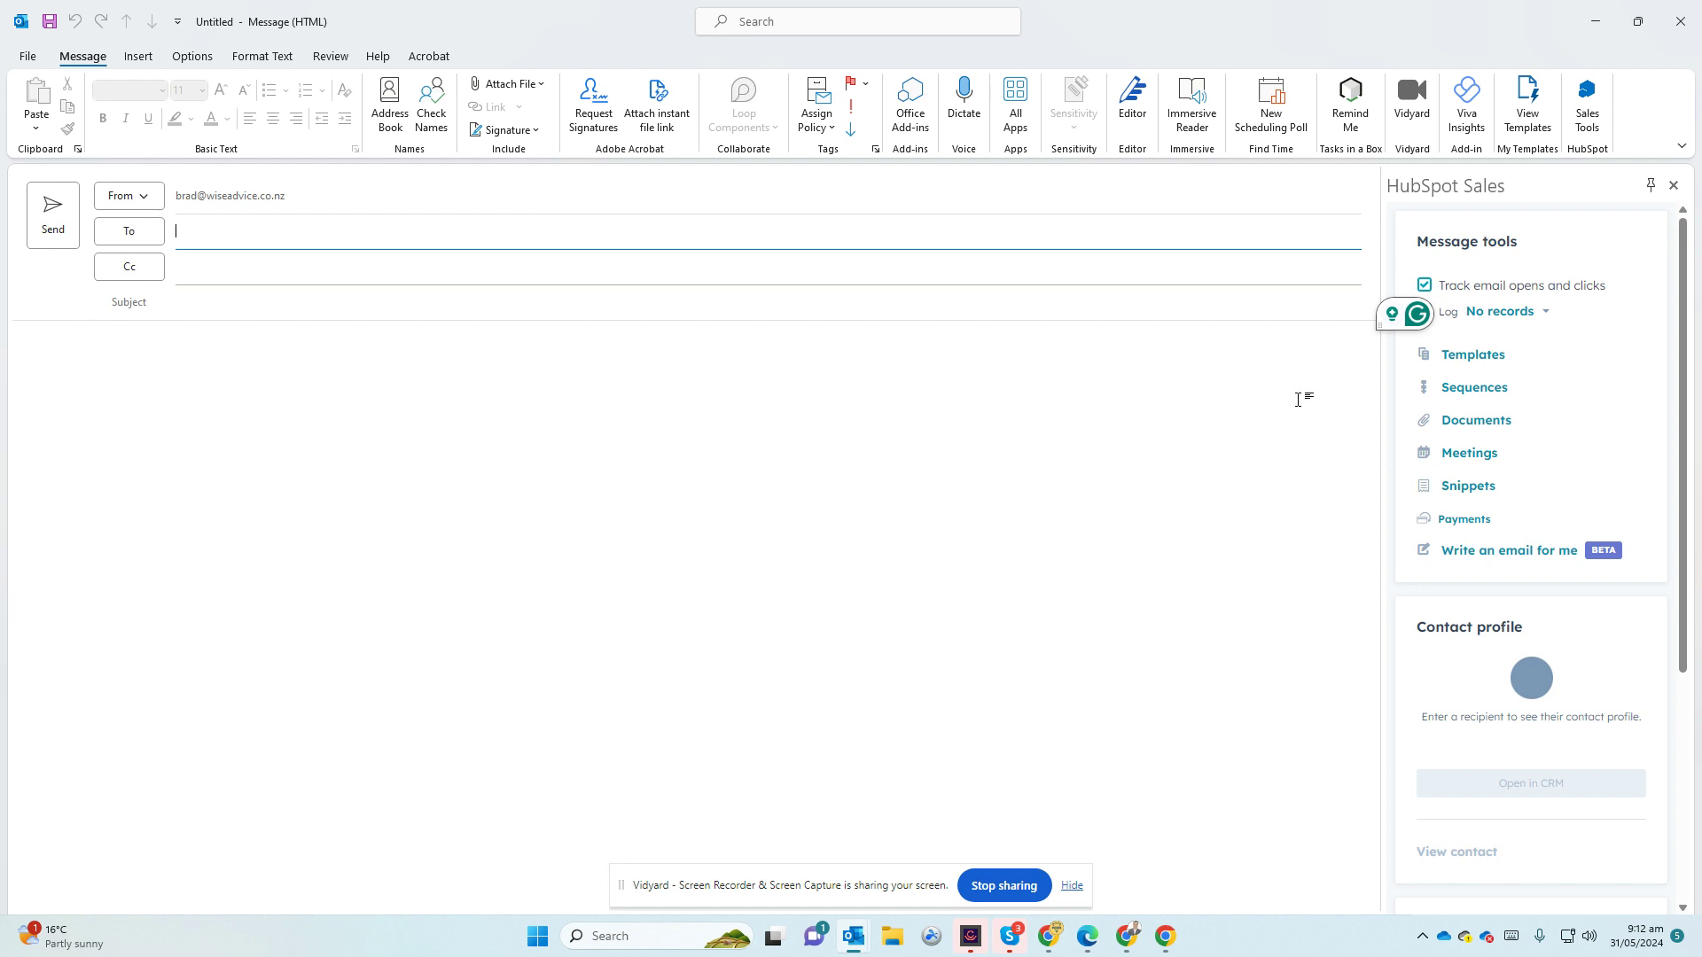
Address the draft to the suggested HubSpot contact found with 'kaz' and review their contact details
{"action": "type", "text": "kaz"}
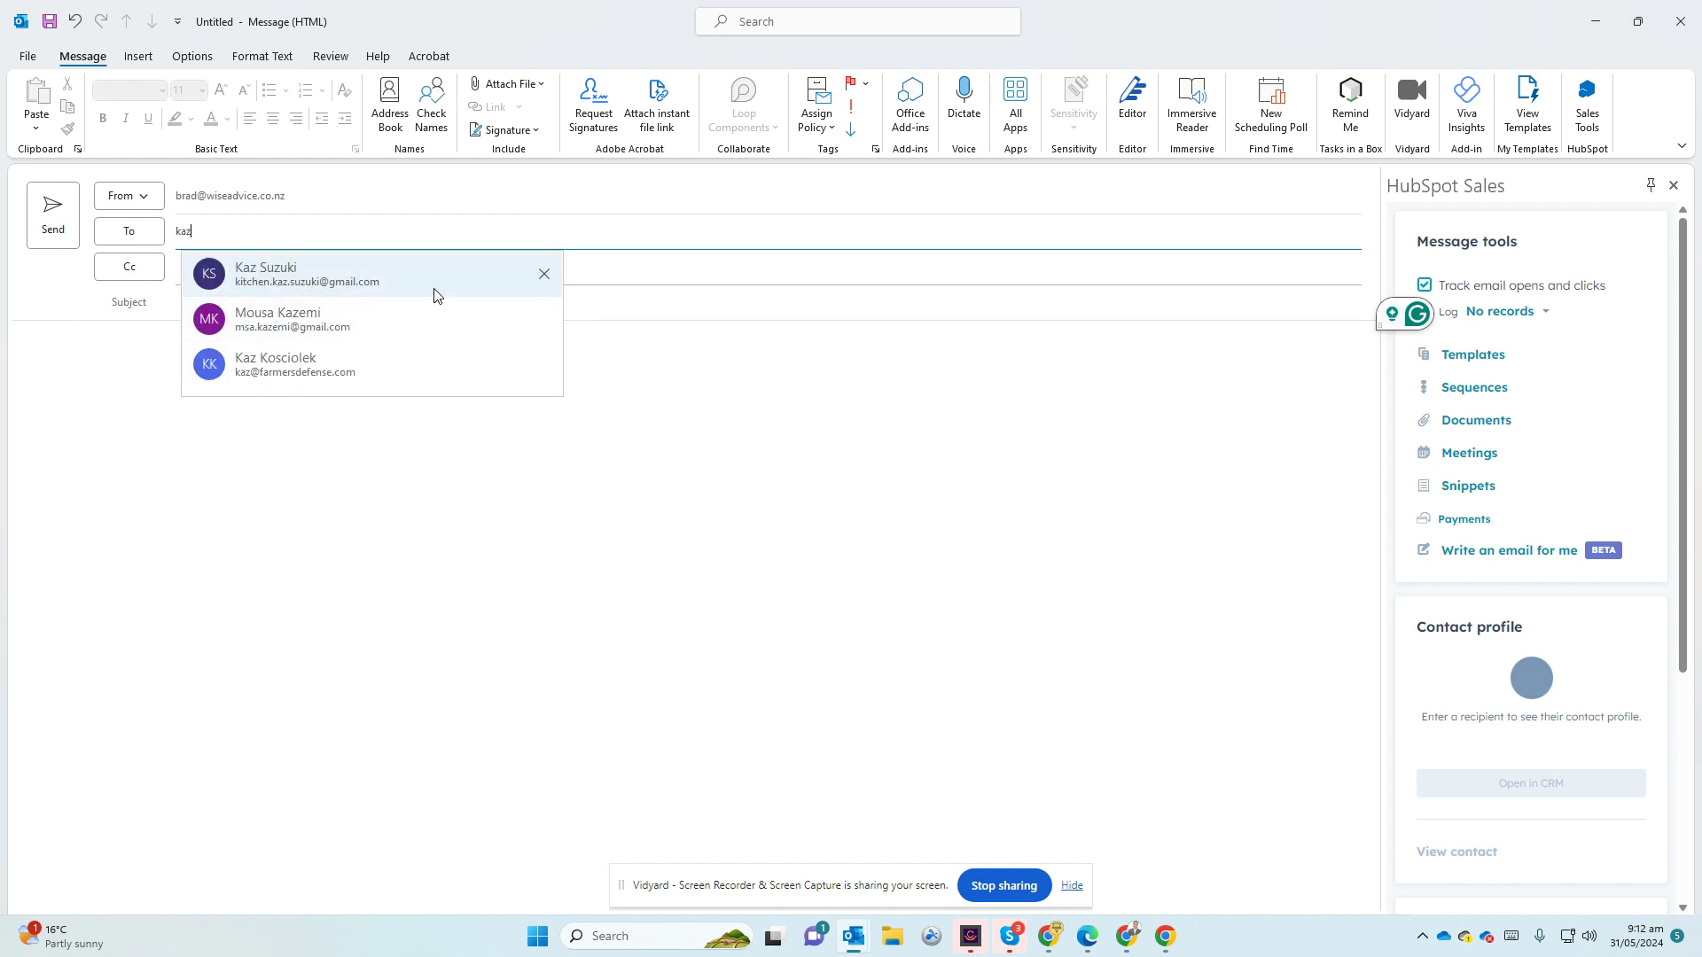
{"action": "left_click", "coordinate": [418, 279]}
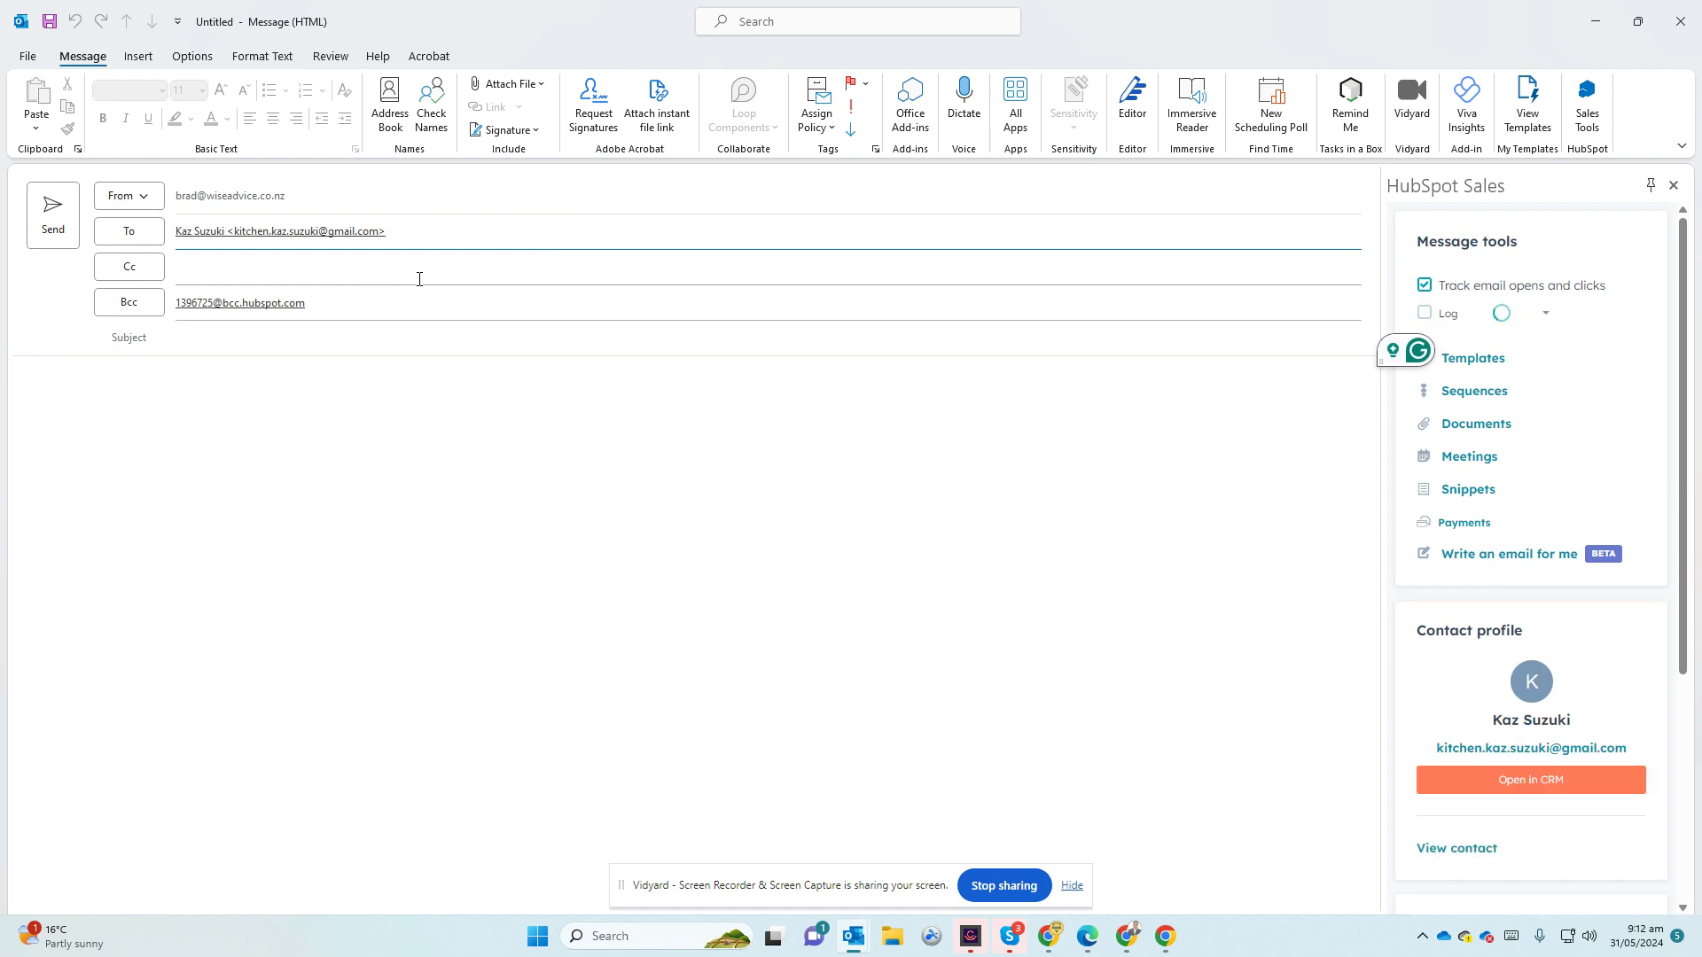
{"action": "scroll", "coordinate": [1497, 590], "scroll_direction": "down", "scroll_amount": 3}
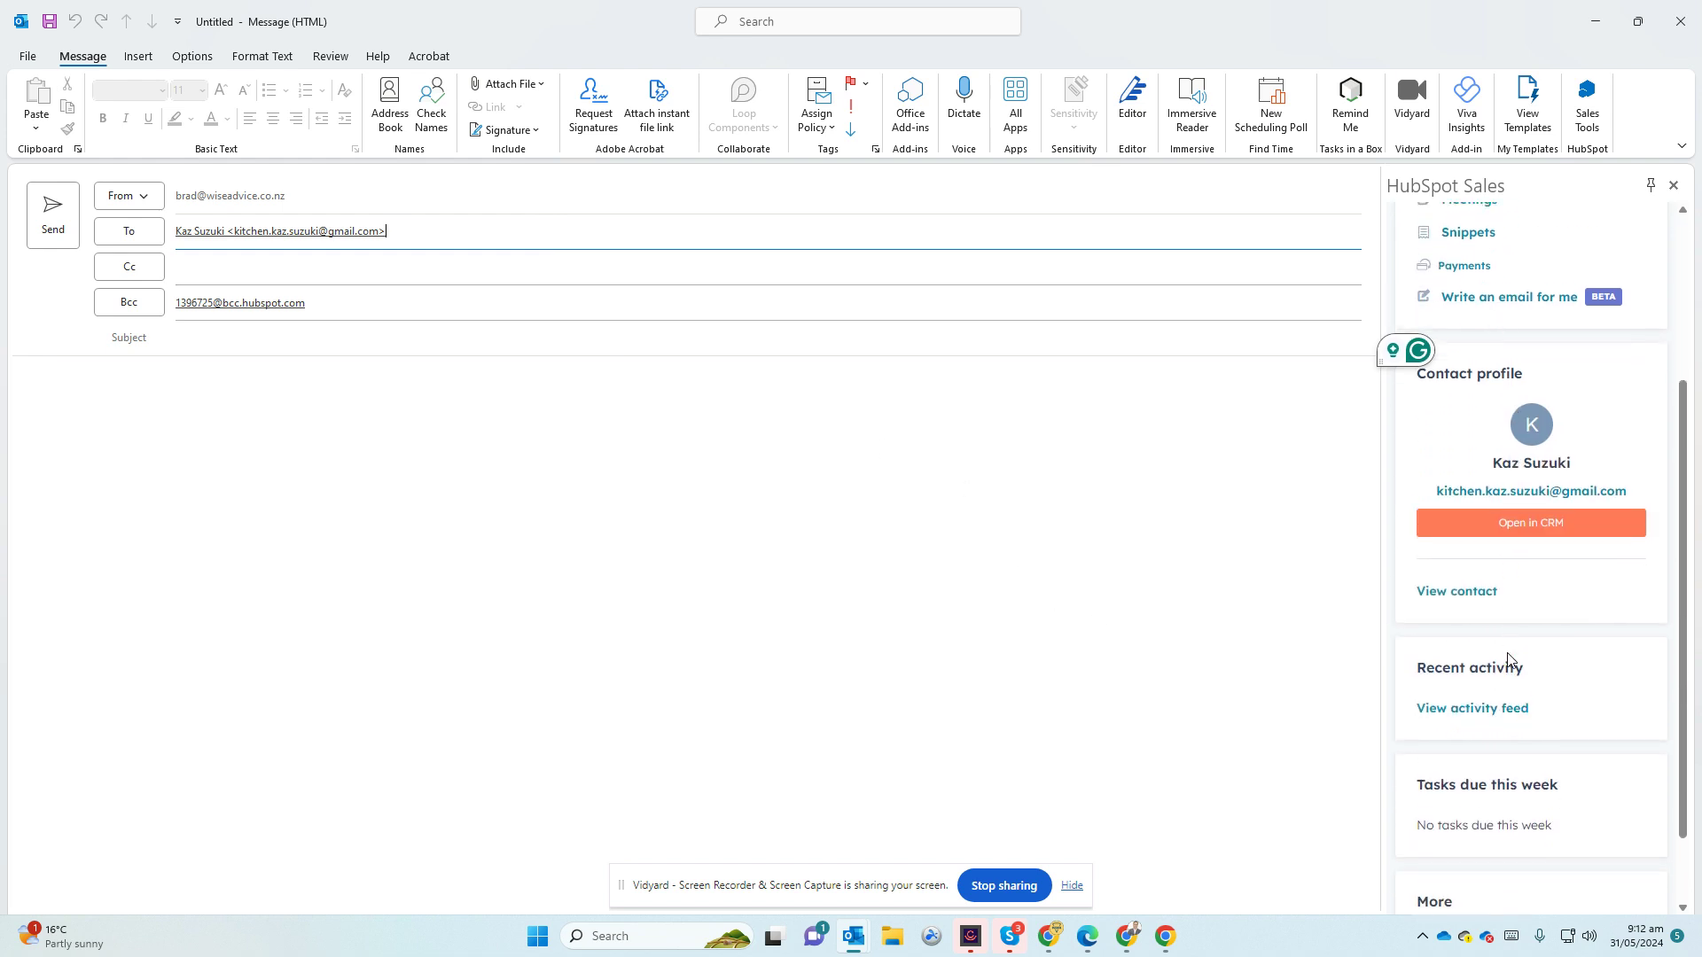
{"action": "left_click", "coordinate": [1450, 588]}
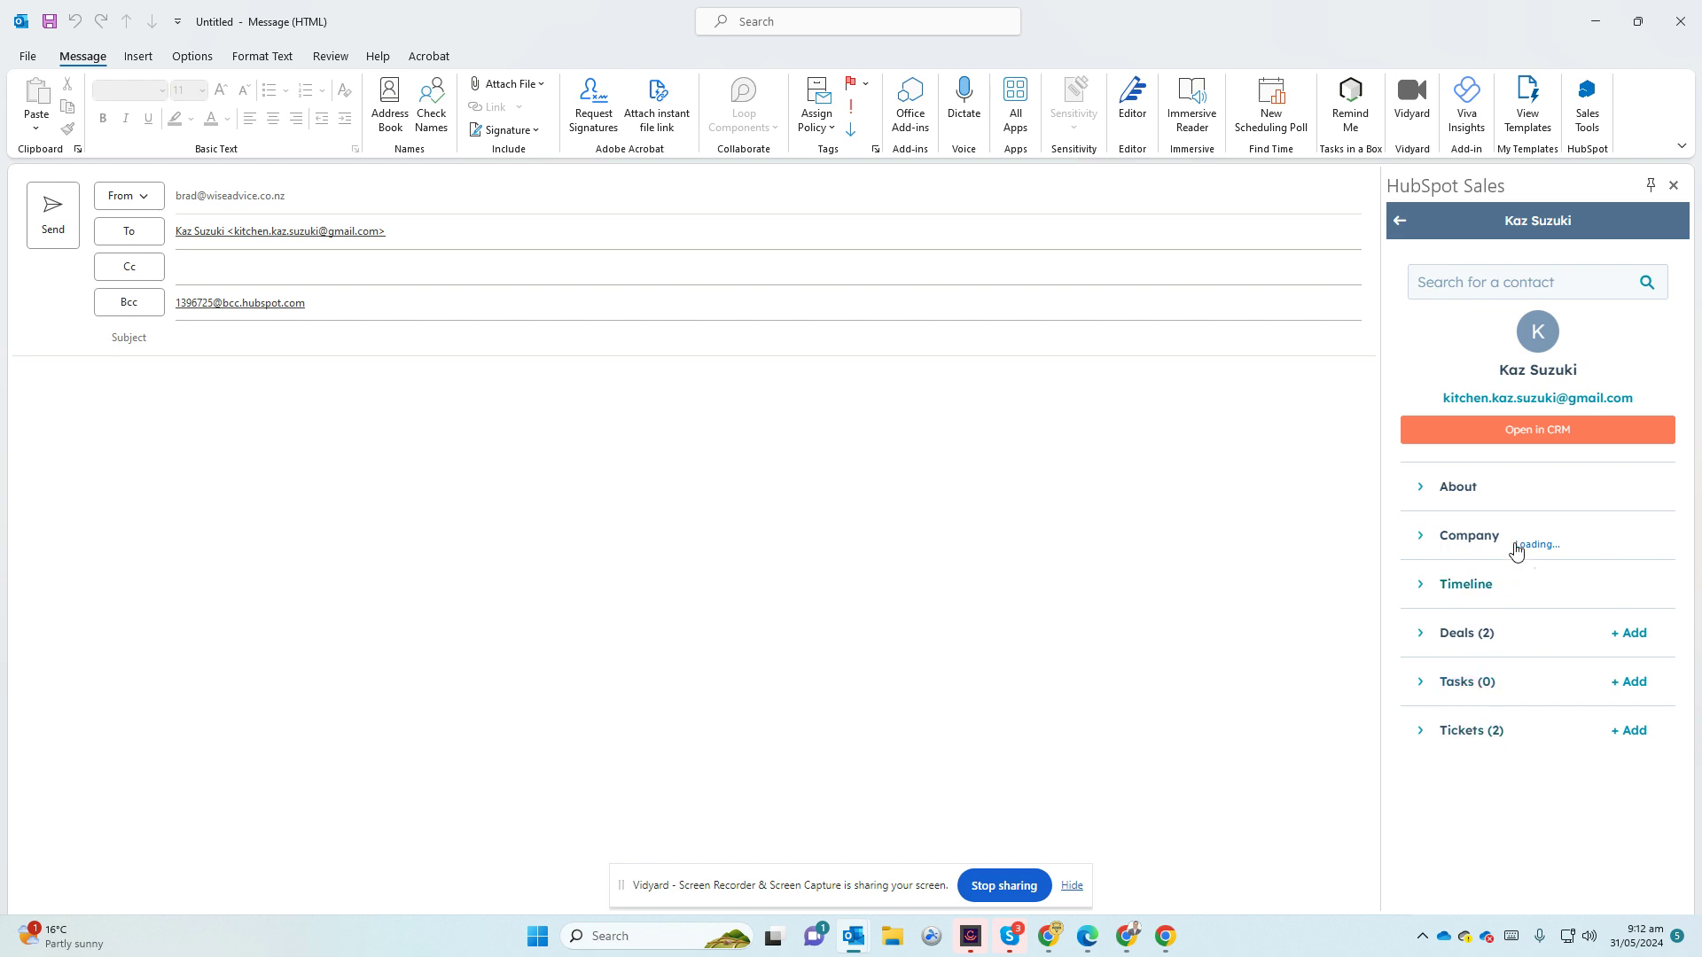
{"action": "left_click", "coordinate": [1399, 221]}
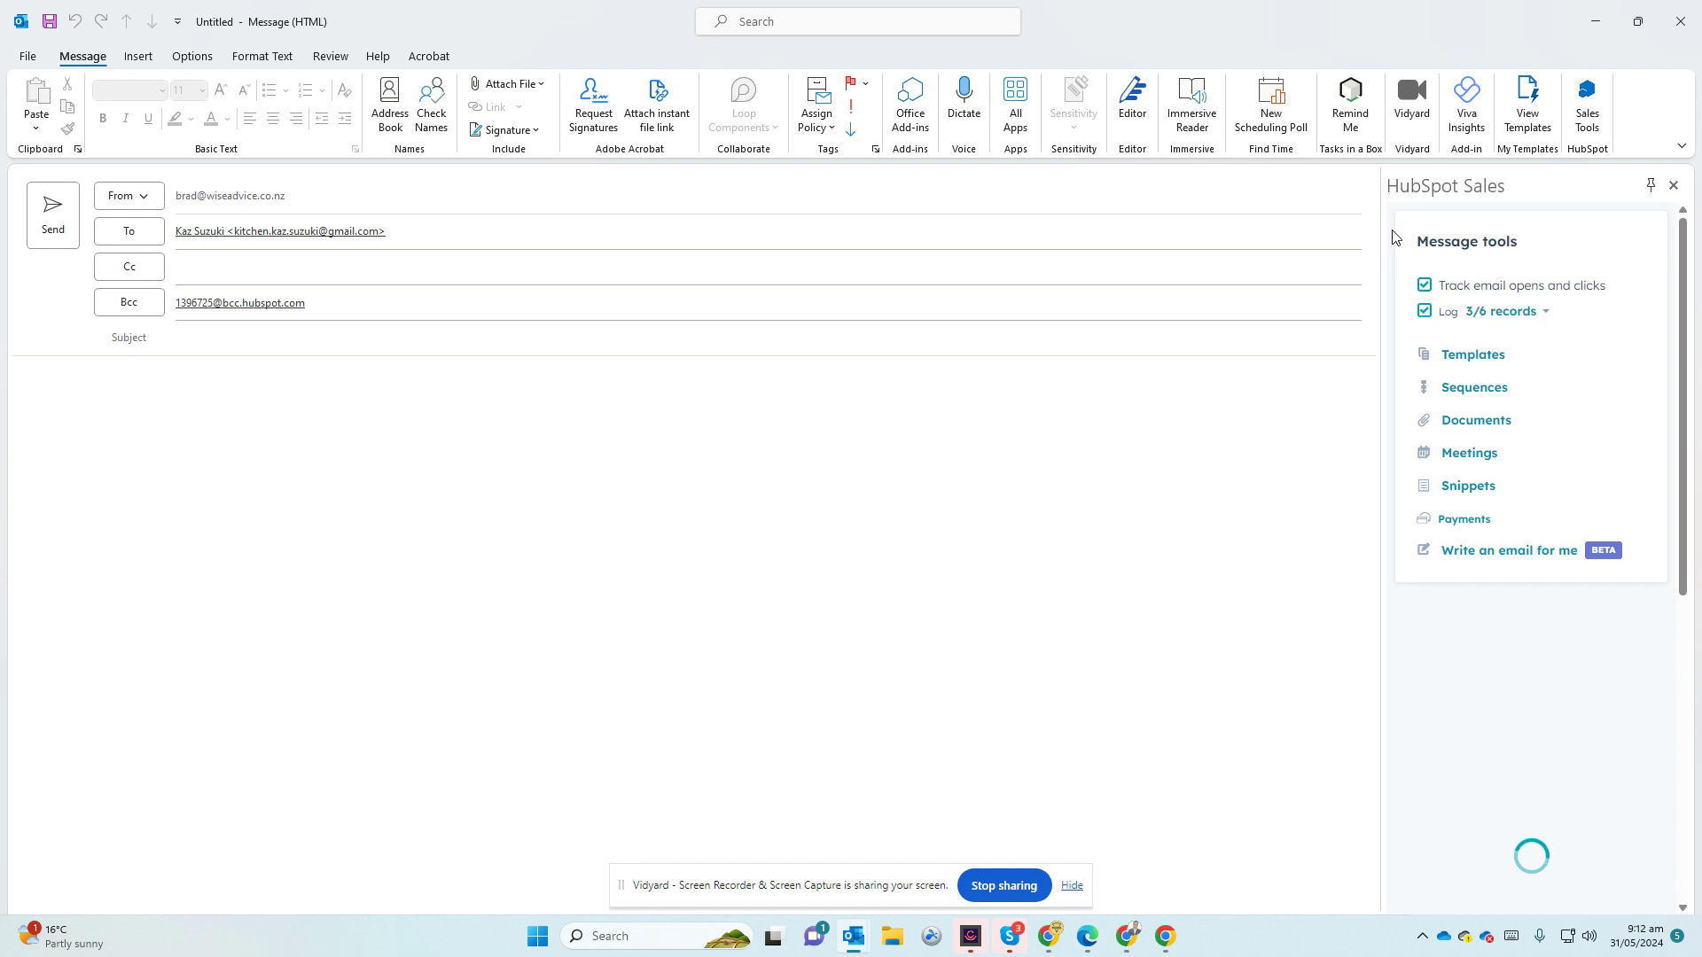
{"action": "scroll", "coordinate": [1497, 567], "scroll_direction": "down", "scroll_amount": 5}
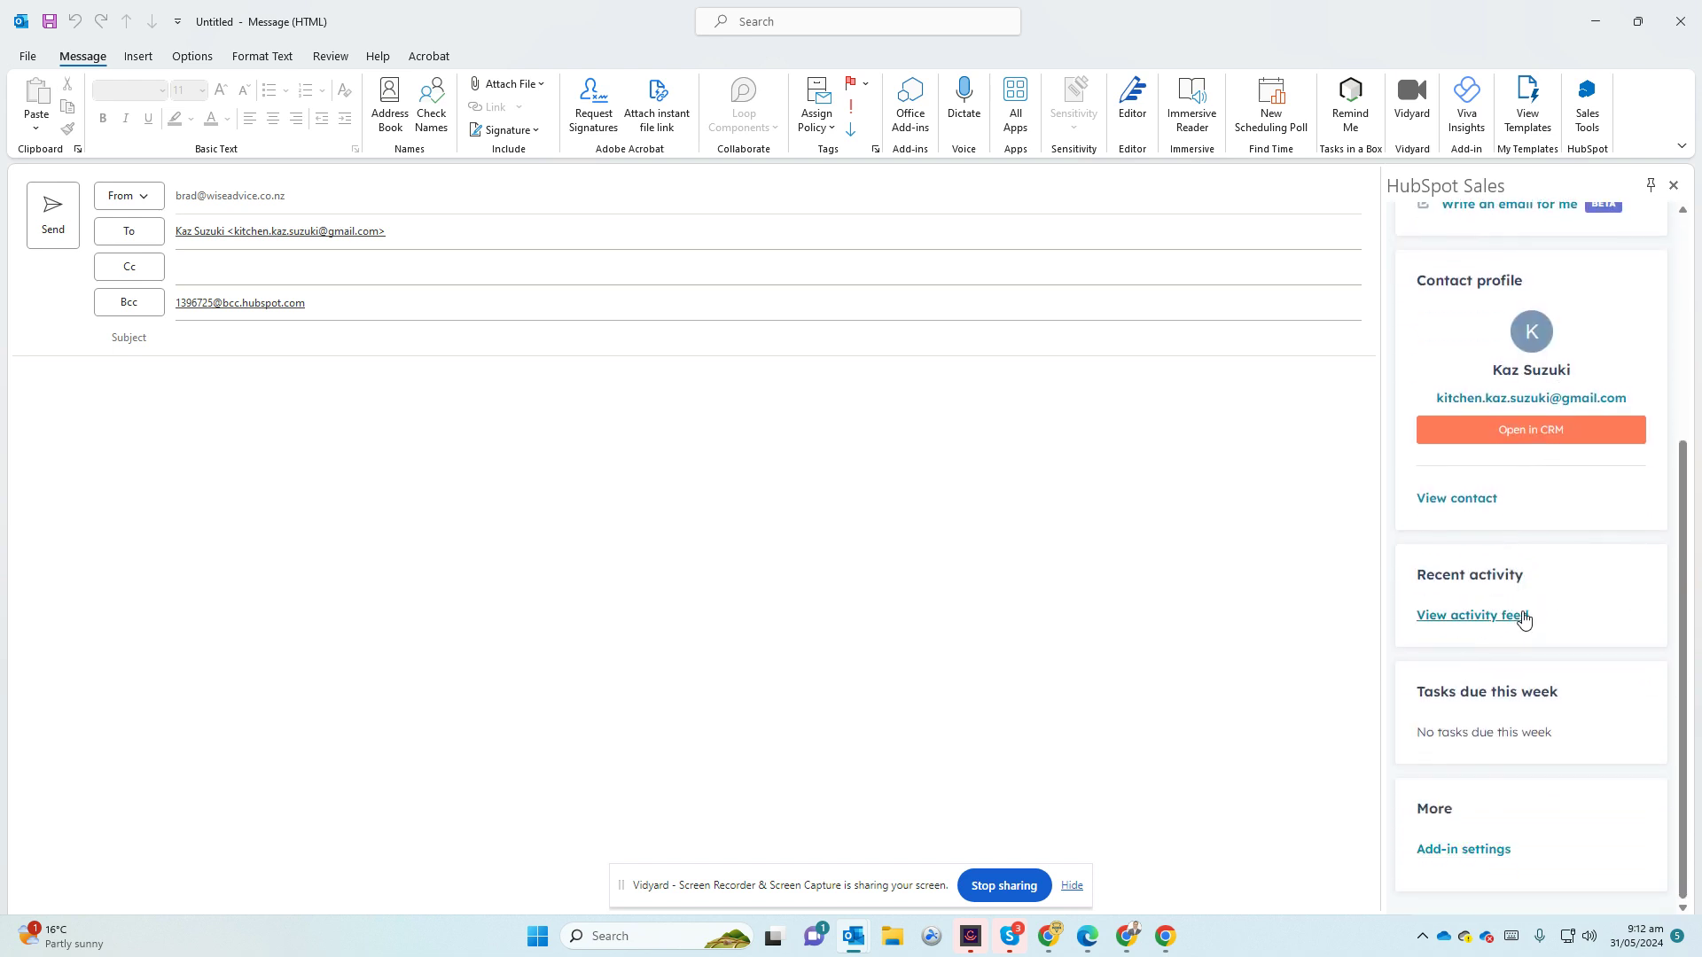
{"action": "left_click", "coordinate": [1517, 618]}
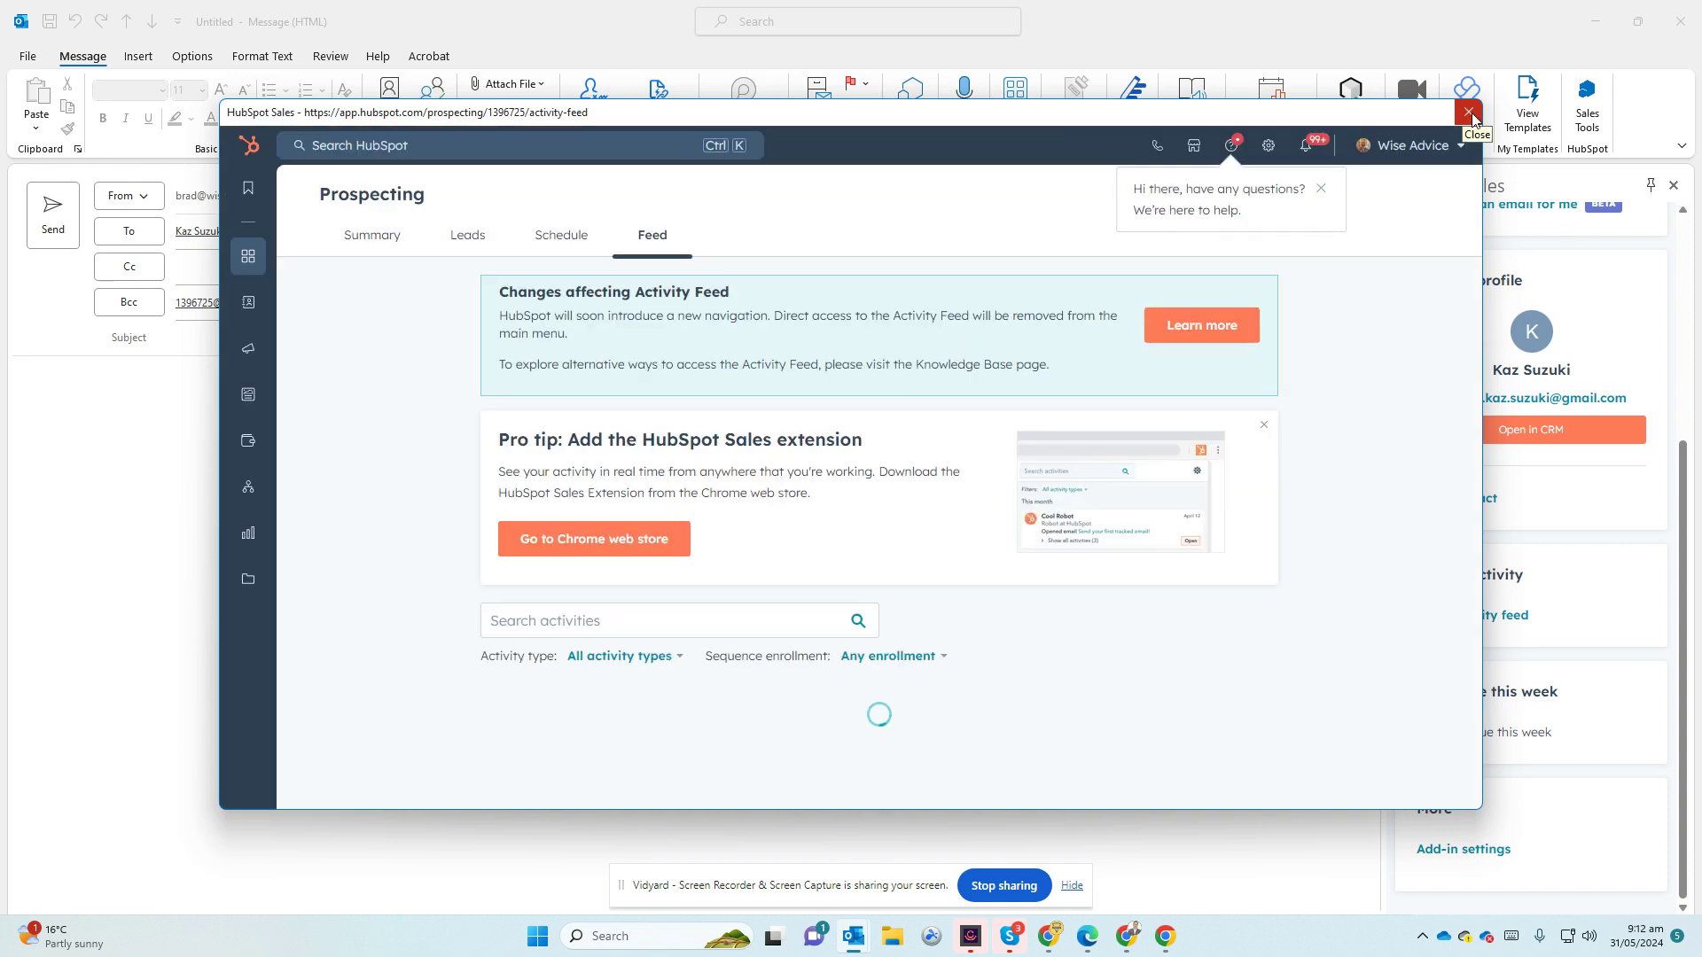
{"action": "left_click", "coordinate": [1470, 112]}
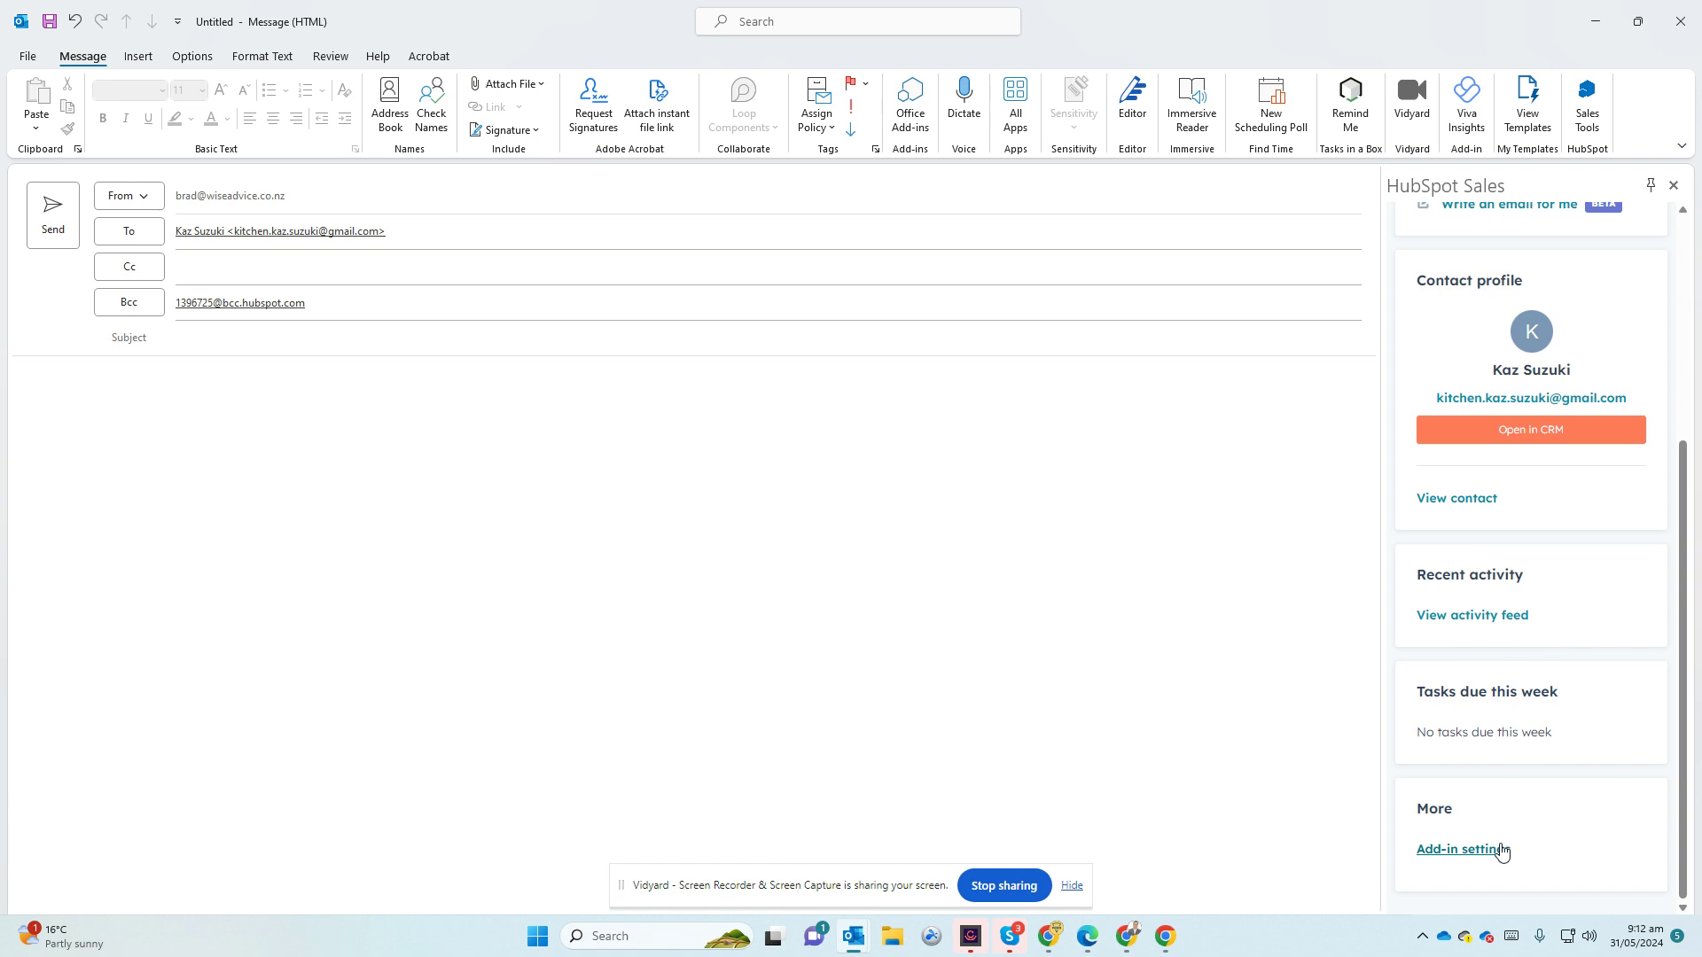
{"action": "scroll", "coordinate": [1512, 603], "scroll_direction": "up", "scroll_amount": 4}
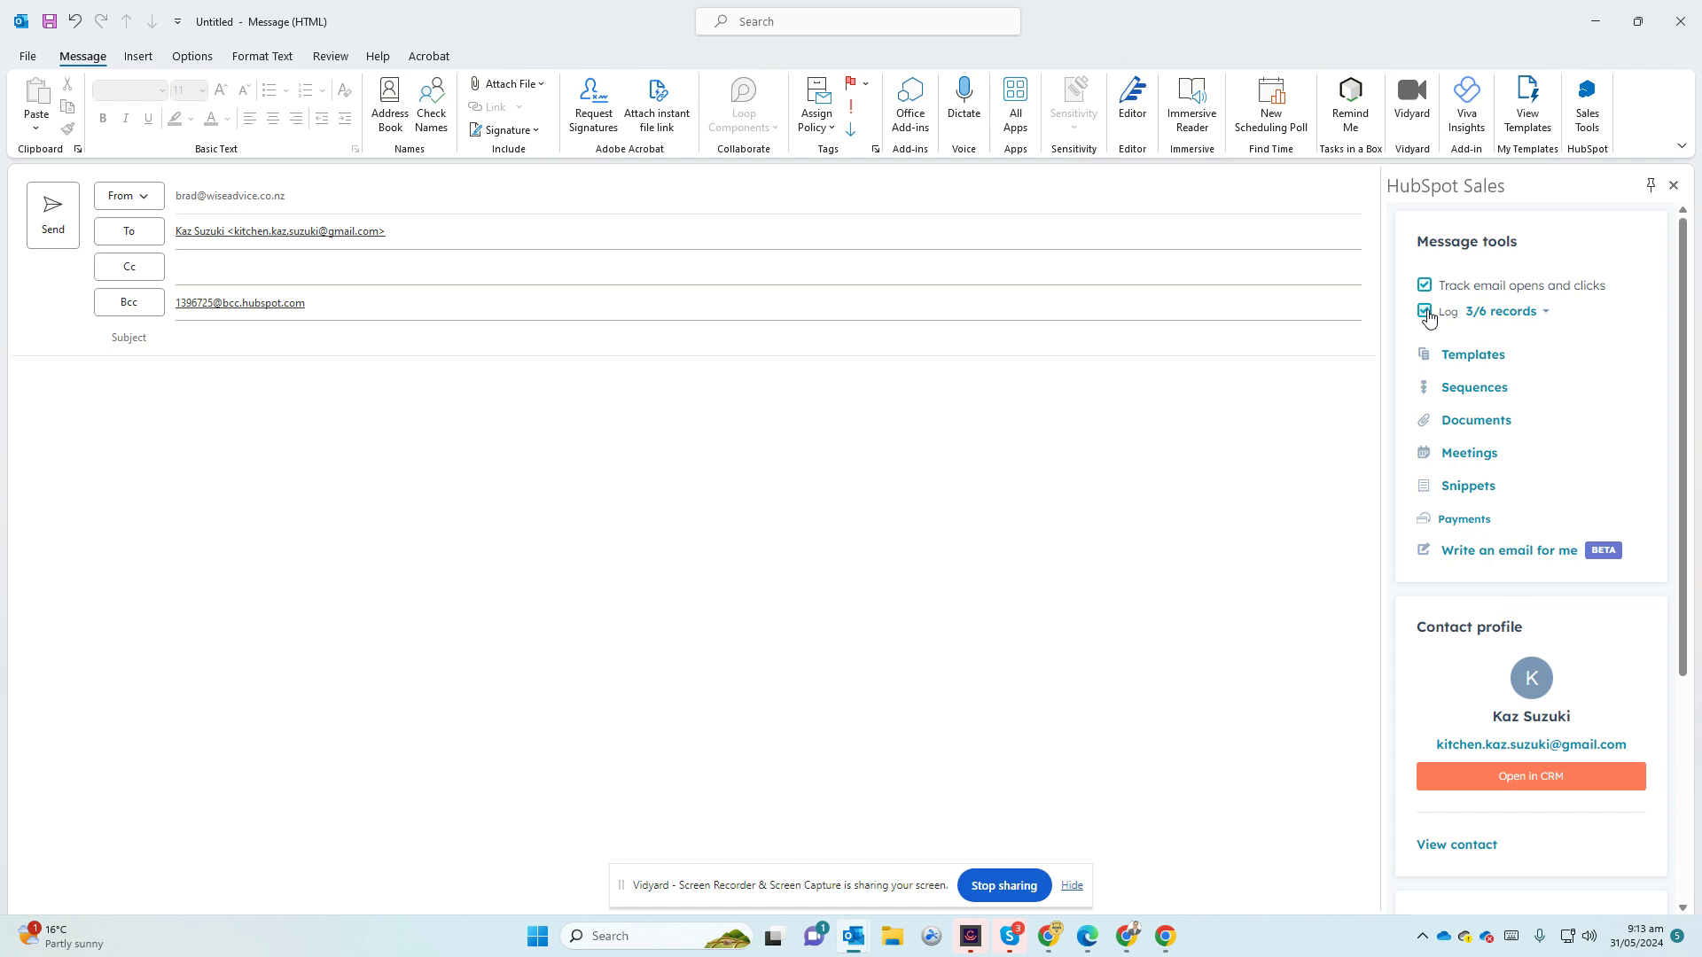
{"action": "left_click", "coordinate": [1424, 311]}
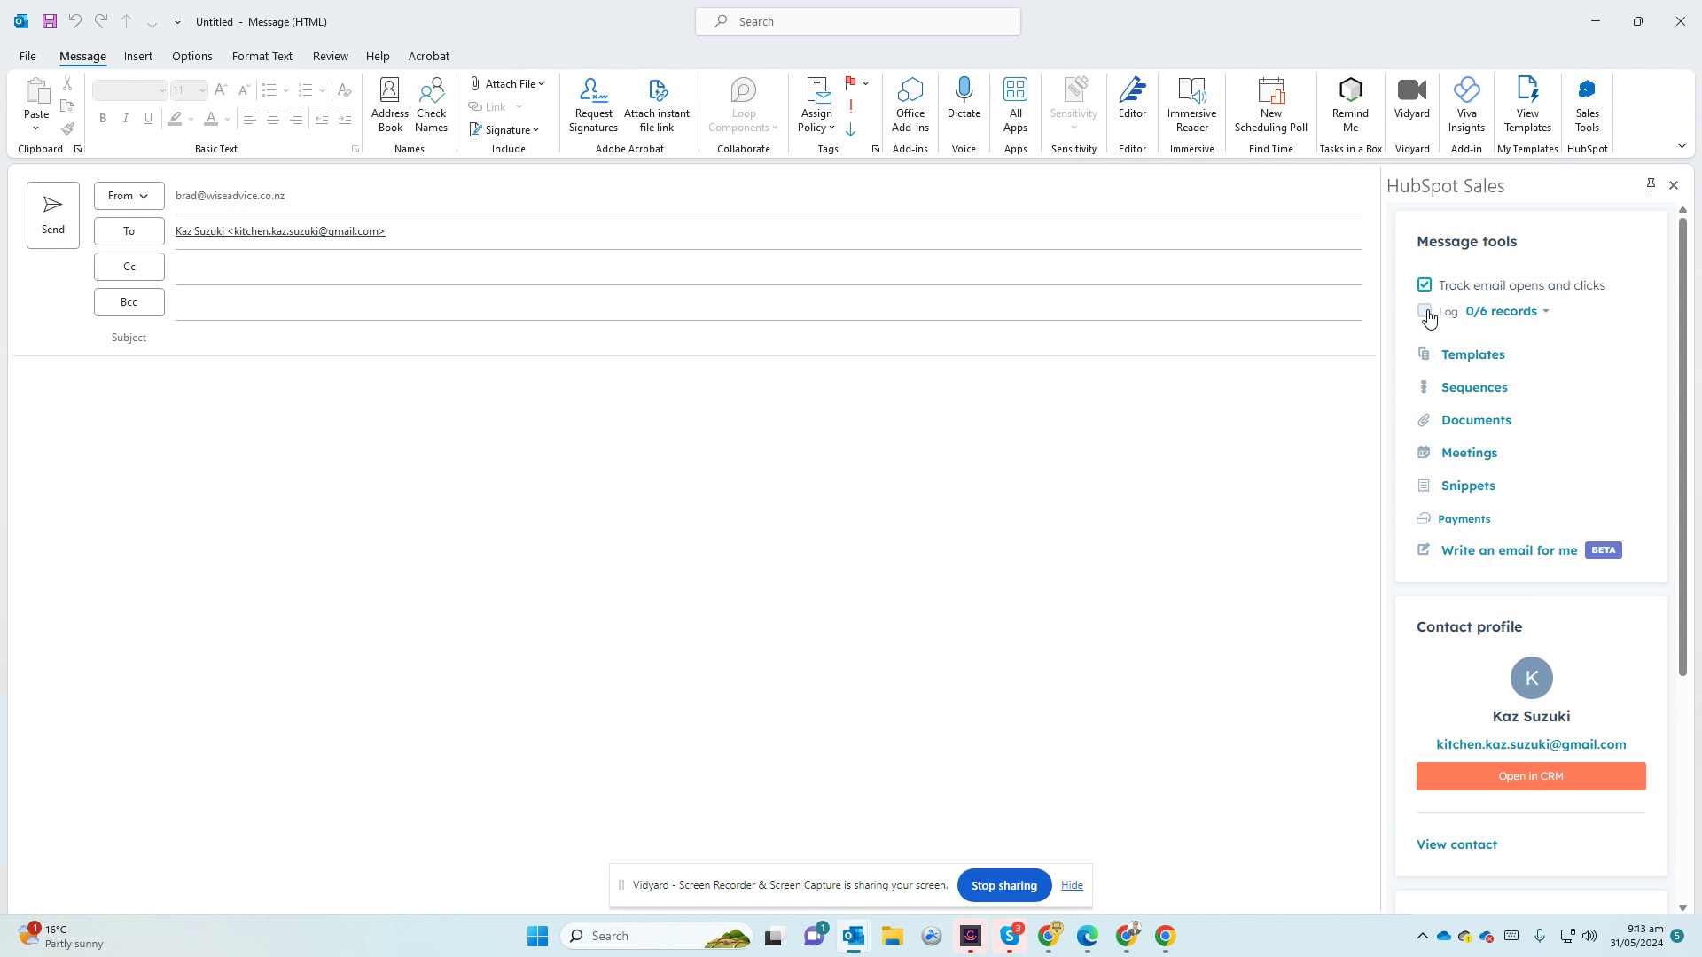
{"action": "left_click", "coordinate": [1424, 311]}
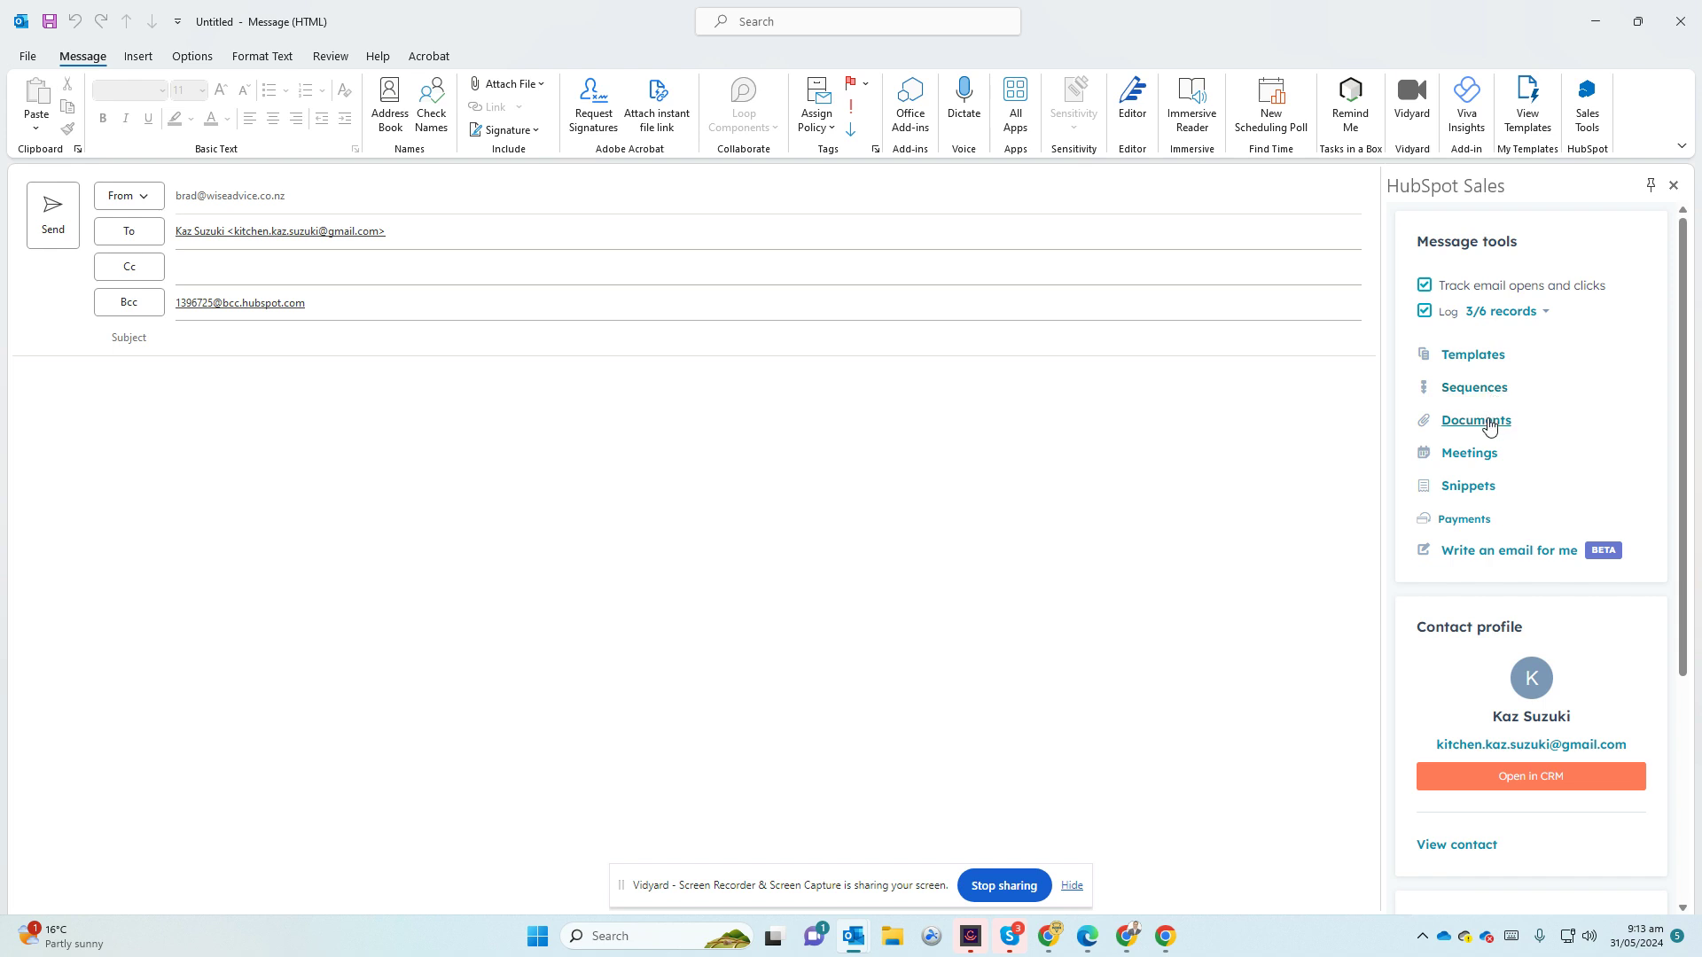
Insert the 2018 Xmas Payroll Guide.pdf document link, then browse meeting scheduling links without inserting one
{"action": "left_click", "coordinate": [1489, 423]}
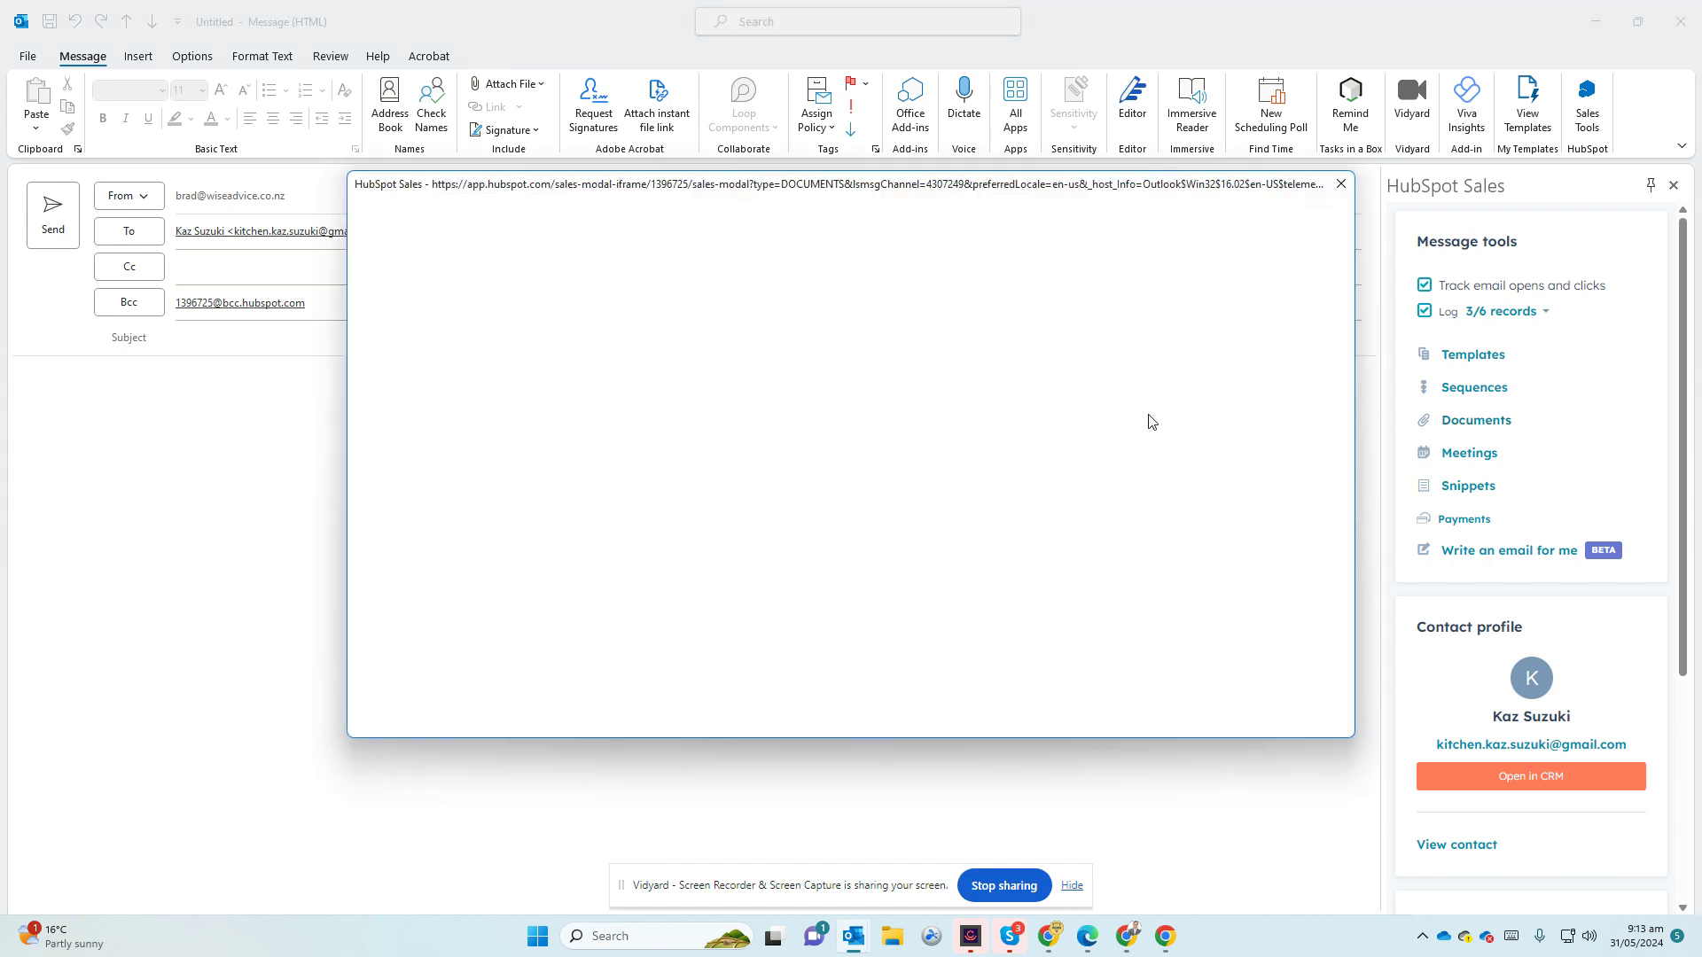
{"action": "left_click", "coordinate": [439, 346]}
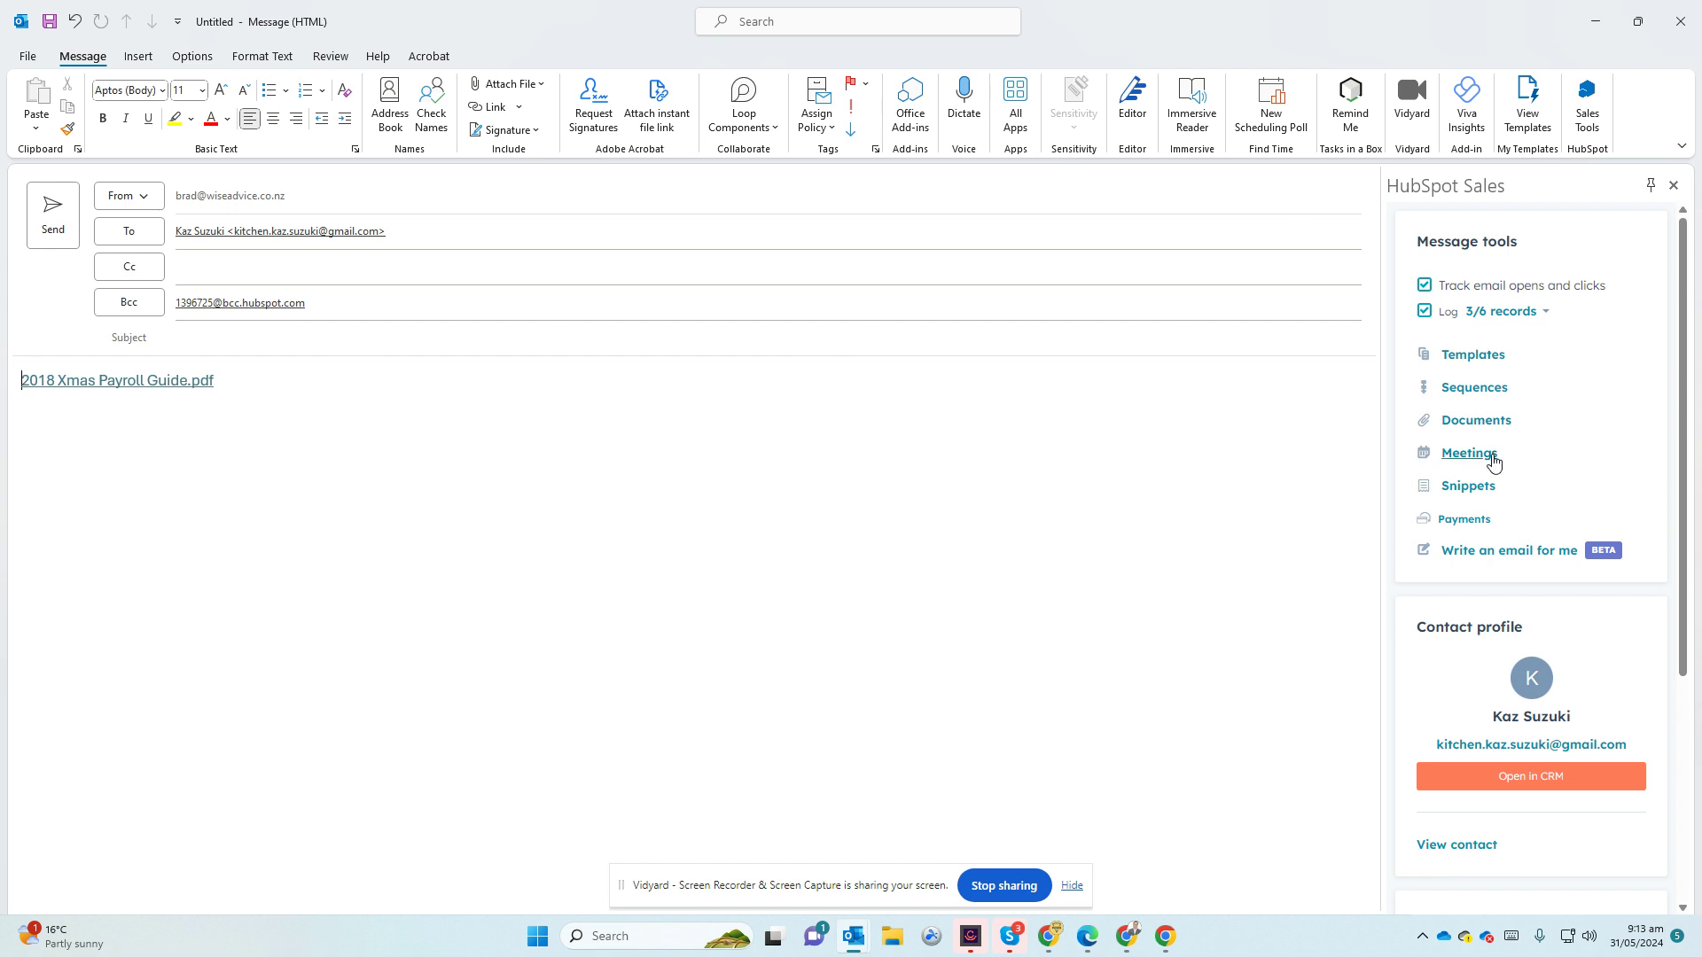
{"action": "left_click", "coordinate": [1493, 460]}
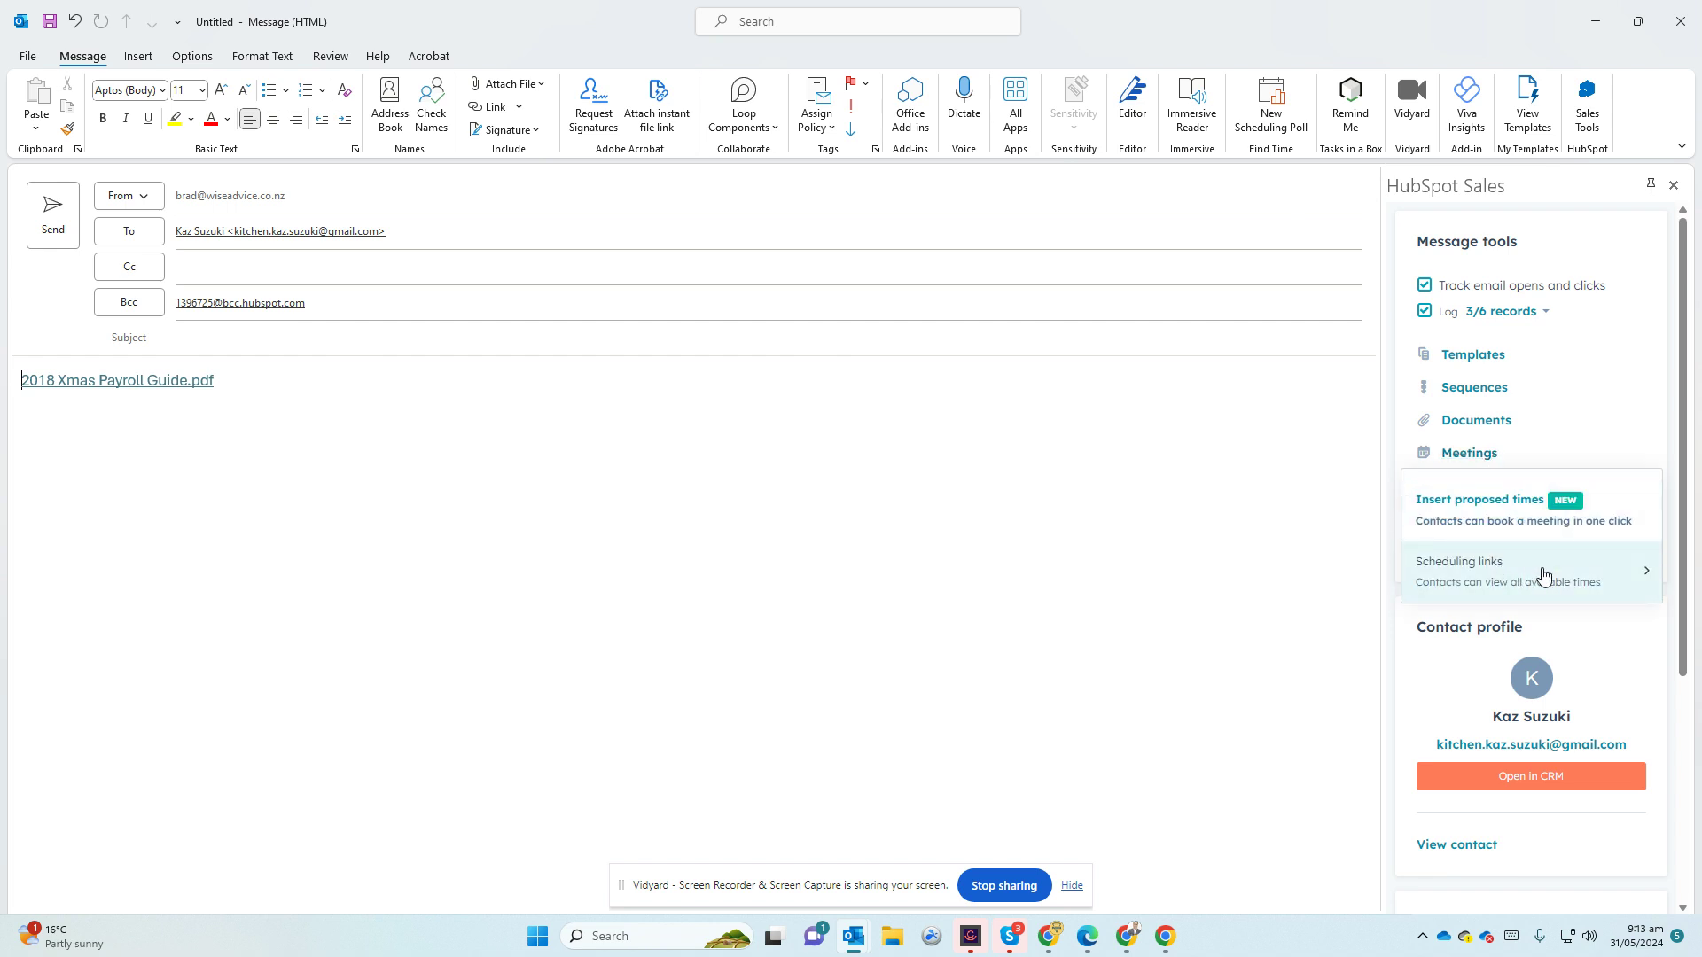
{"action": "left_click", "coordinate": [1537, 571]}
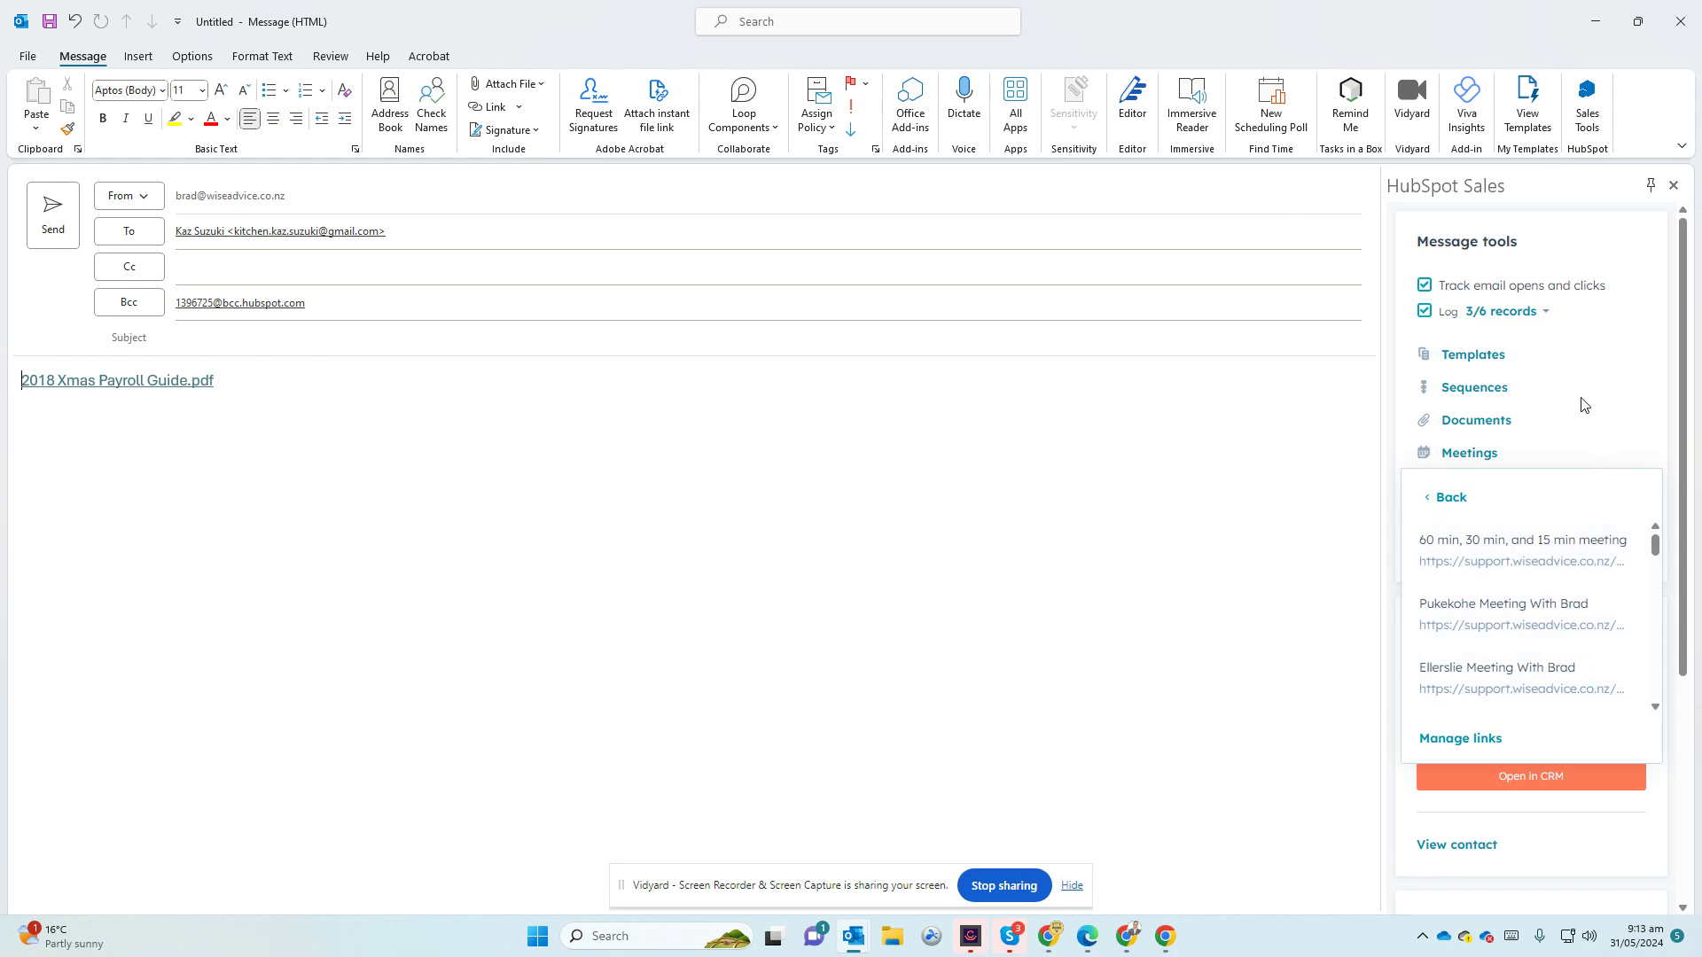
{"action": "left_click", "coordinate": [1564, 441]}
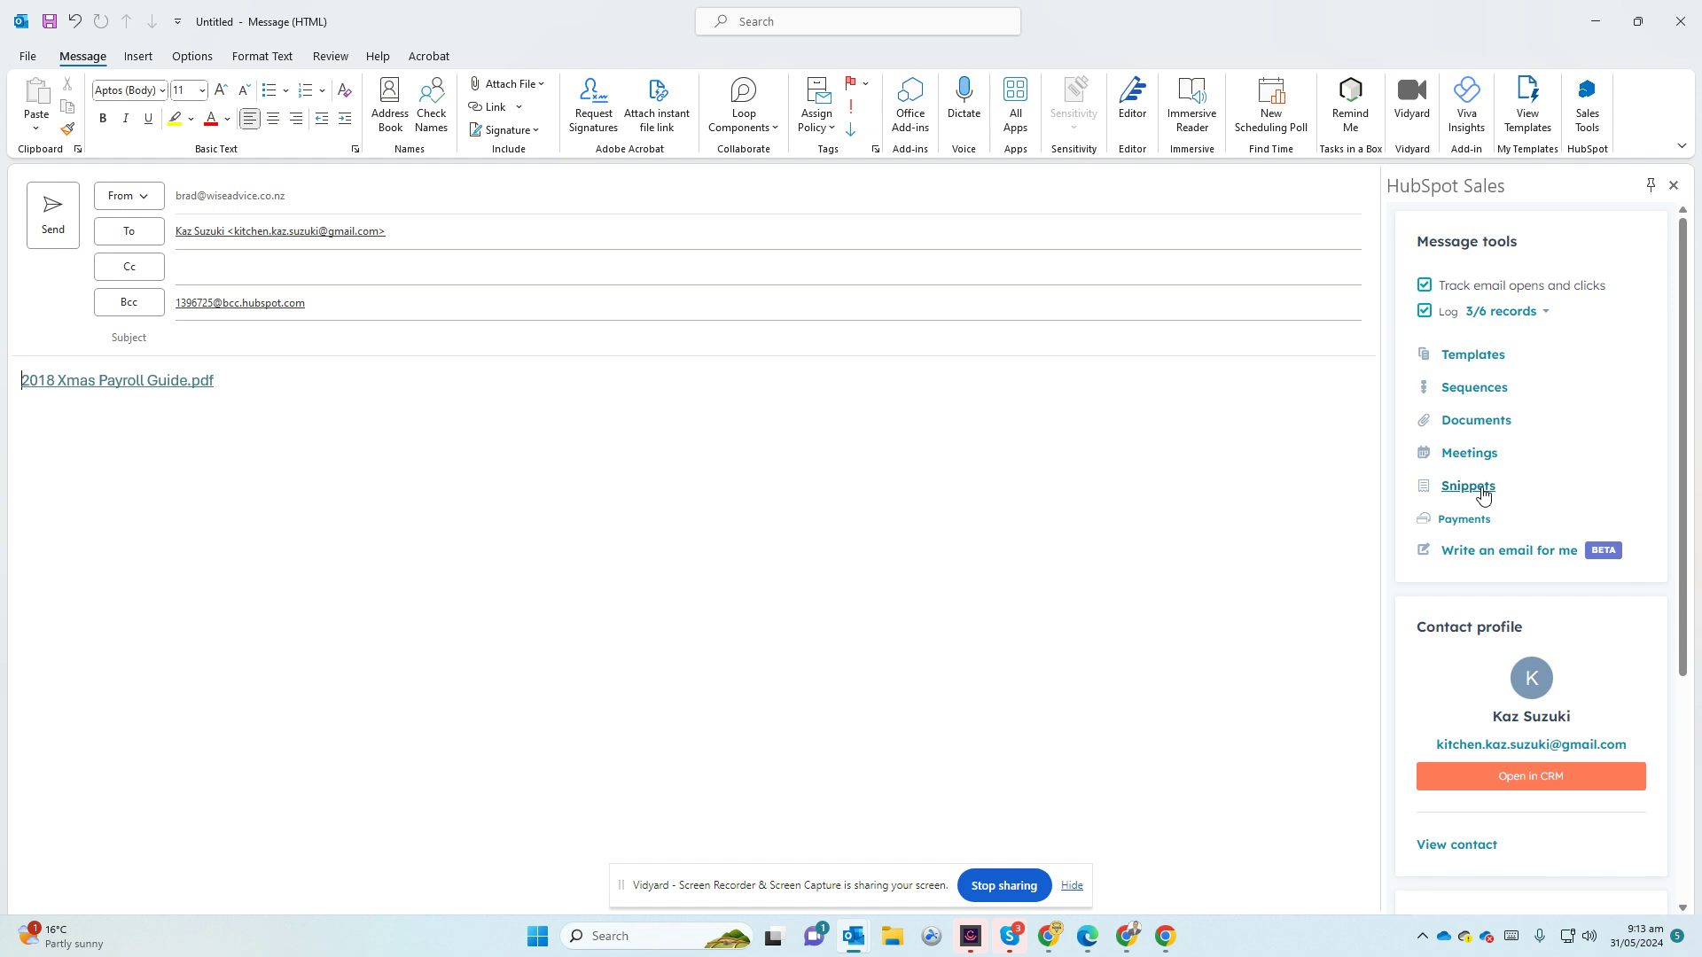
{"action": "left_click", "coordinate": [1483, 524]}
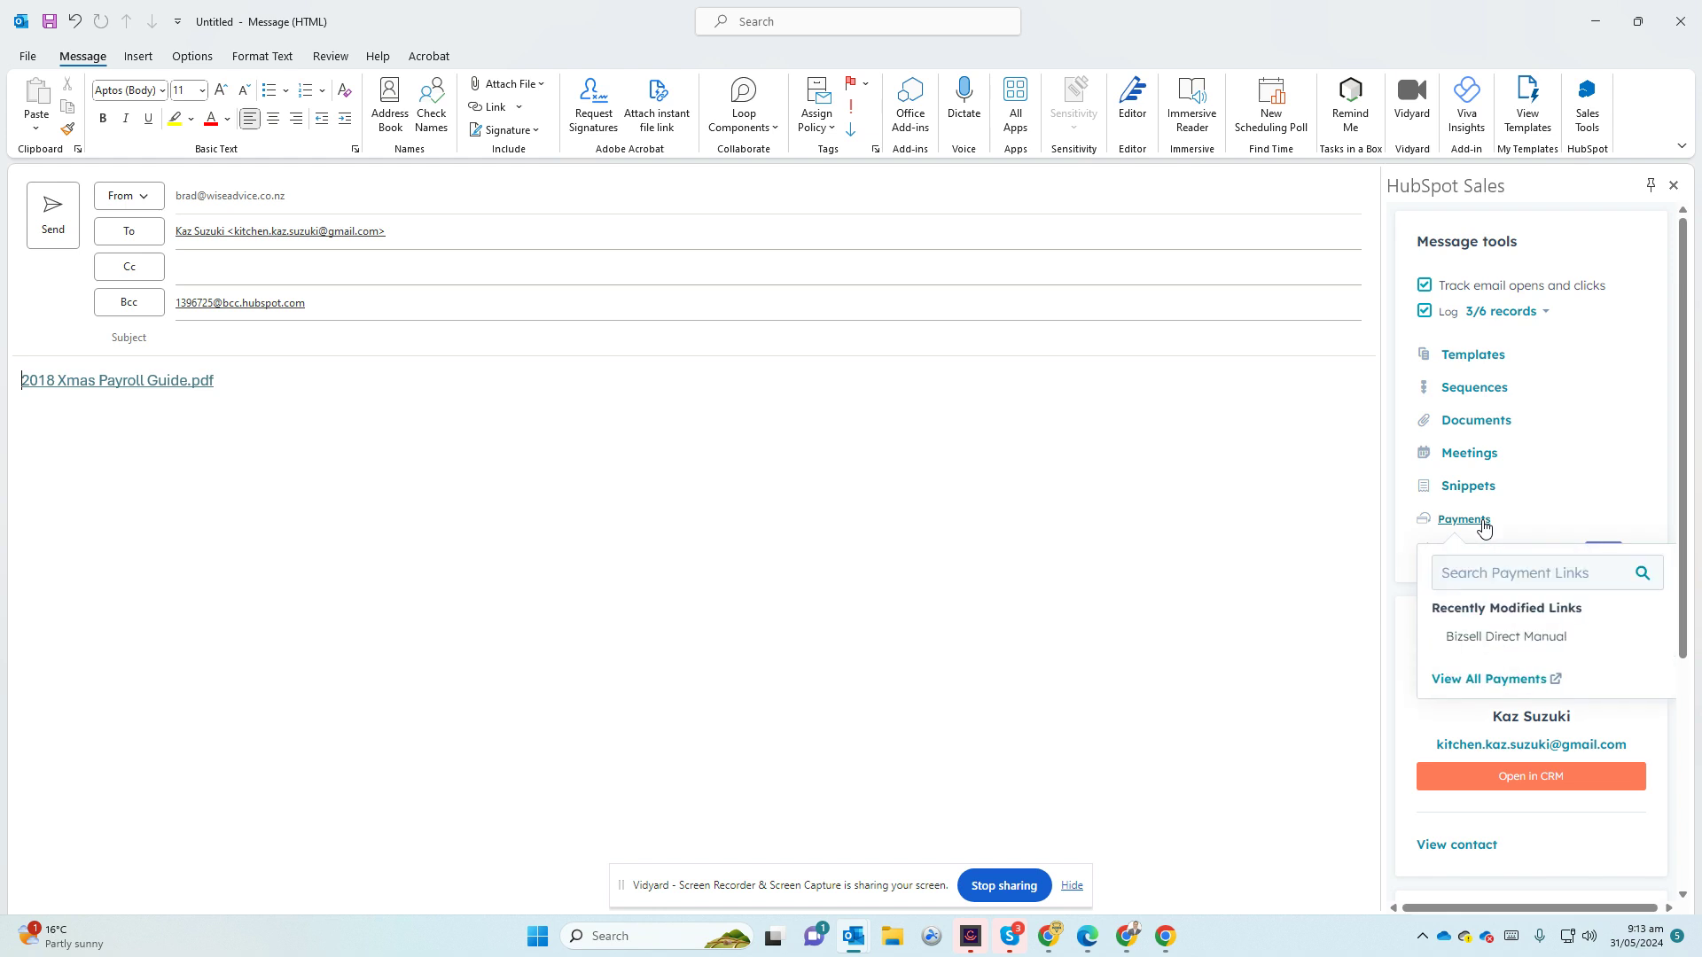
Insert the Bizsell Direct Manual payment link into the body and scroll down the HubSpot pane
{"action": "left_click", "coordinate": [1505, 636]}
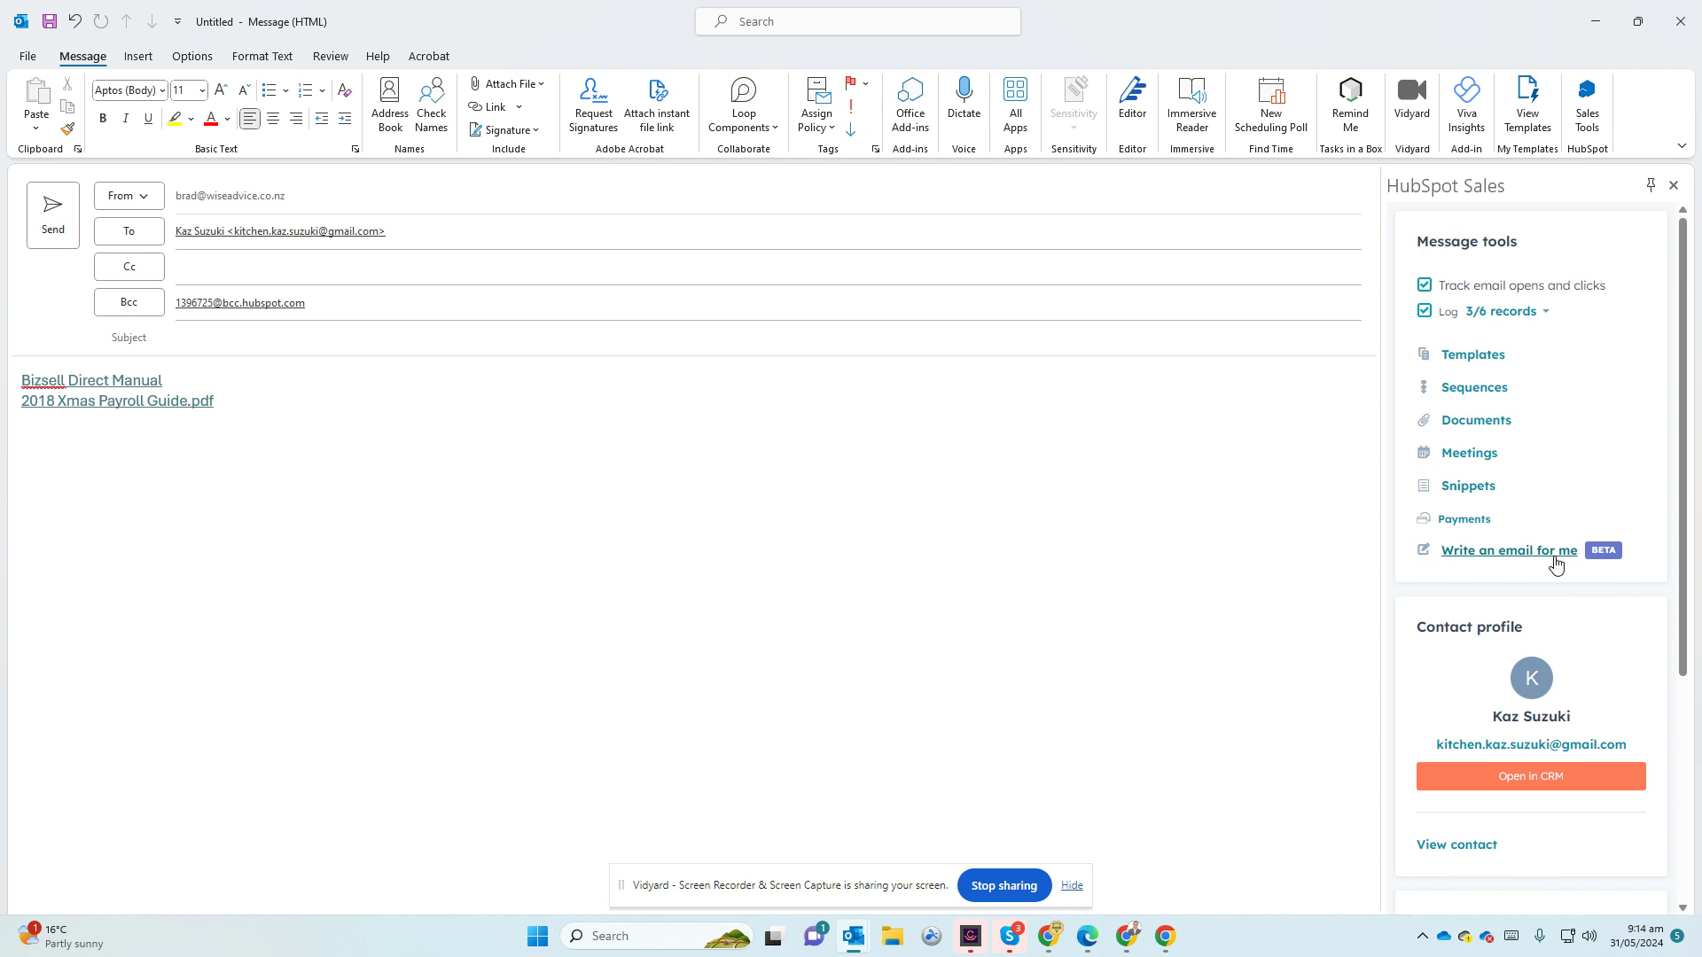
{"action": "scroll", "coordinate": [1556, 567], "scroll_direction": "down", "scroll_amount": 1}
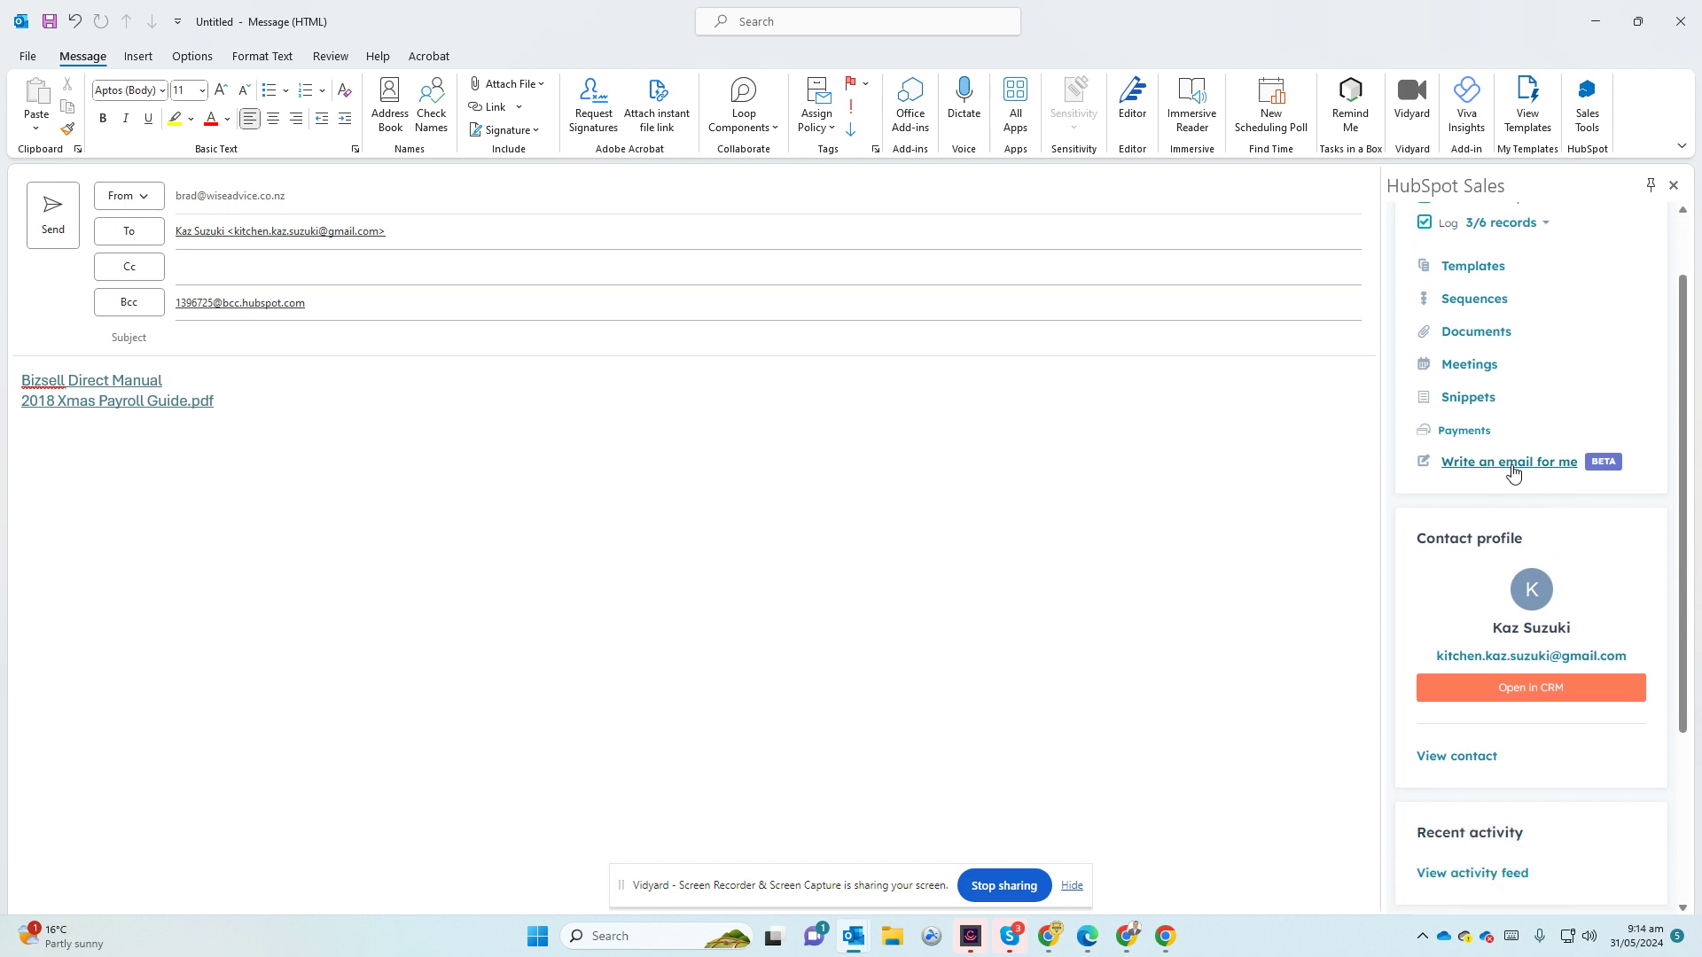
{"action": "scroll", "coordinate": [1513, 474], "scroll_direction": "down", "scroll_amount": 1}
{"action": "scroll", "coordinate": [1513, 474], "scroll_direction": "down", "scroll_amount": 1}
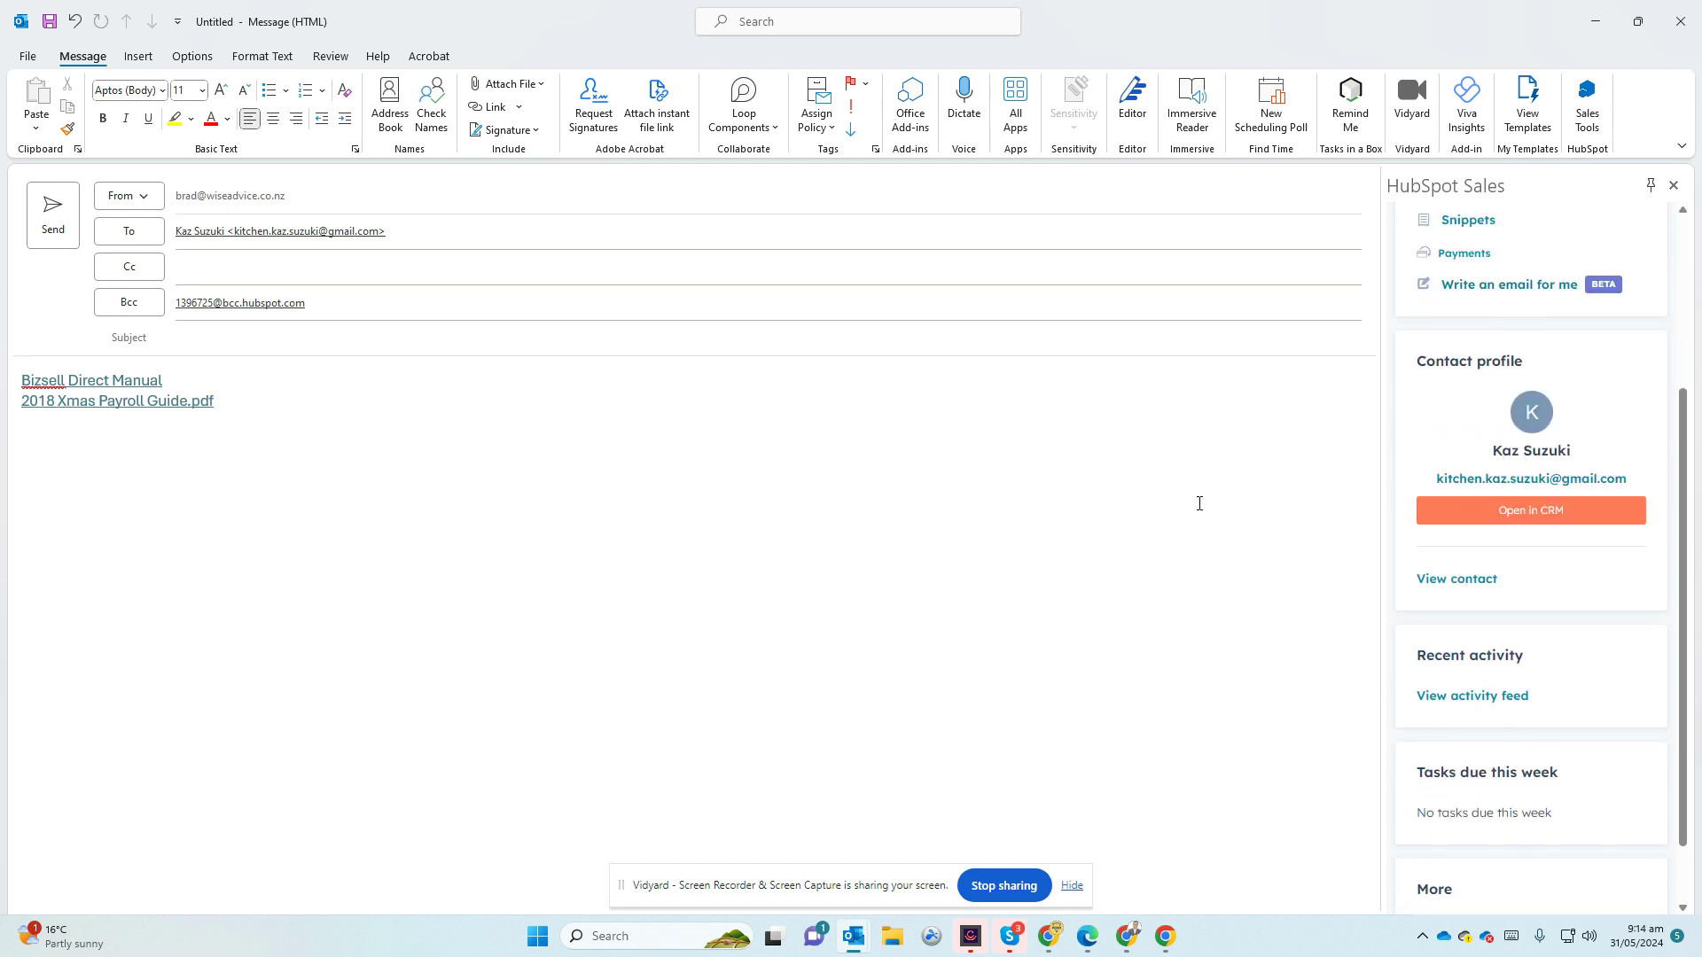
Discard the draft unsaved, open 'RE Unlock Your Business Potential' and decline its read receipt
{"action": "left_click", "coordinate": [1681, 21]}
{"action": "left_click", "coordinate": [852, 516]}
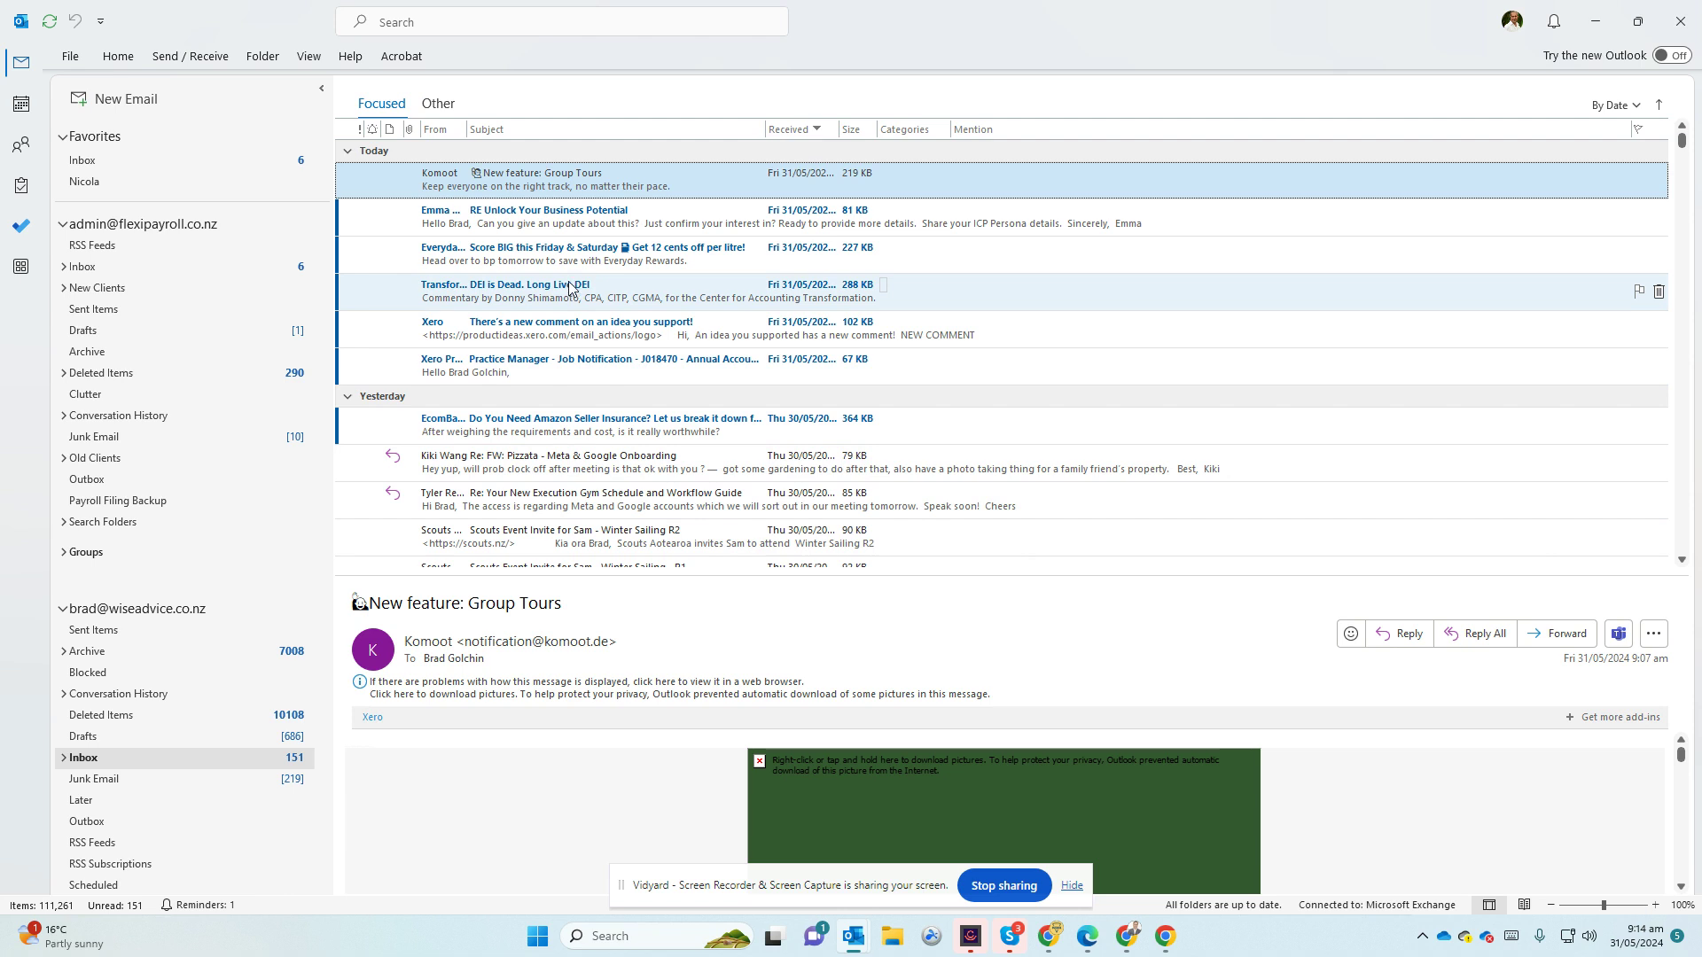
{"action": "left_click", "coordinate": [562, 228]}
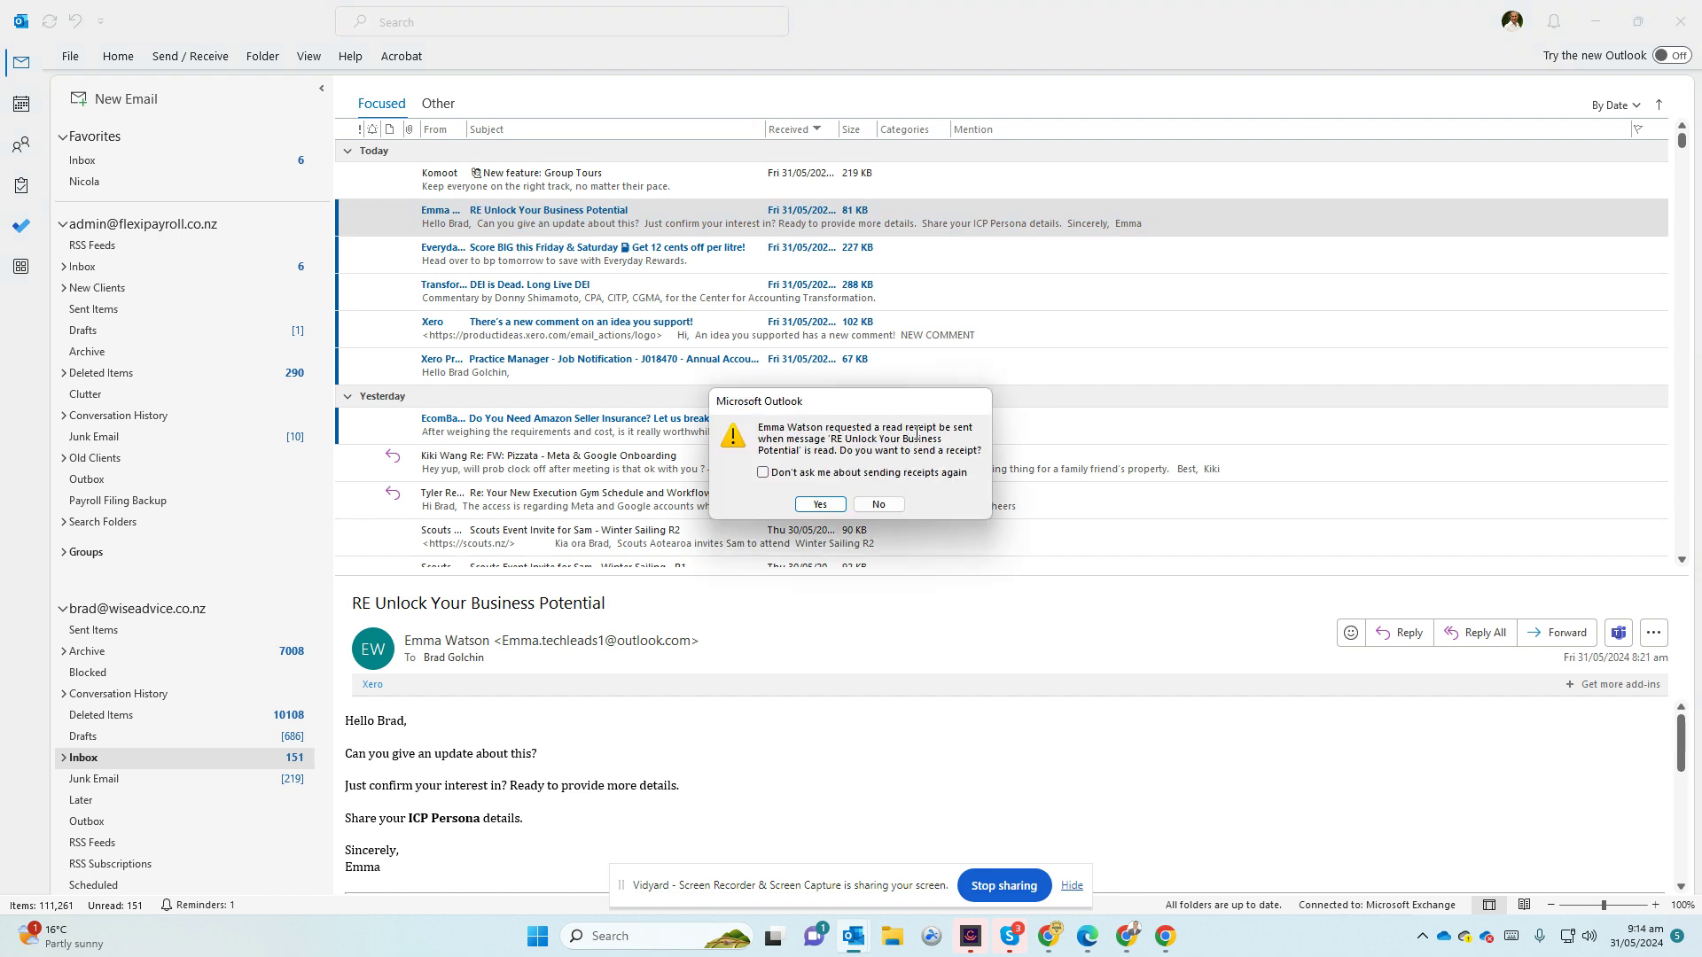
{"action": "left_click", "coordinate": [878, 503]}
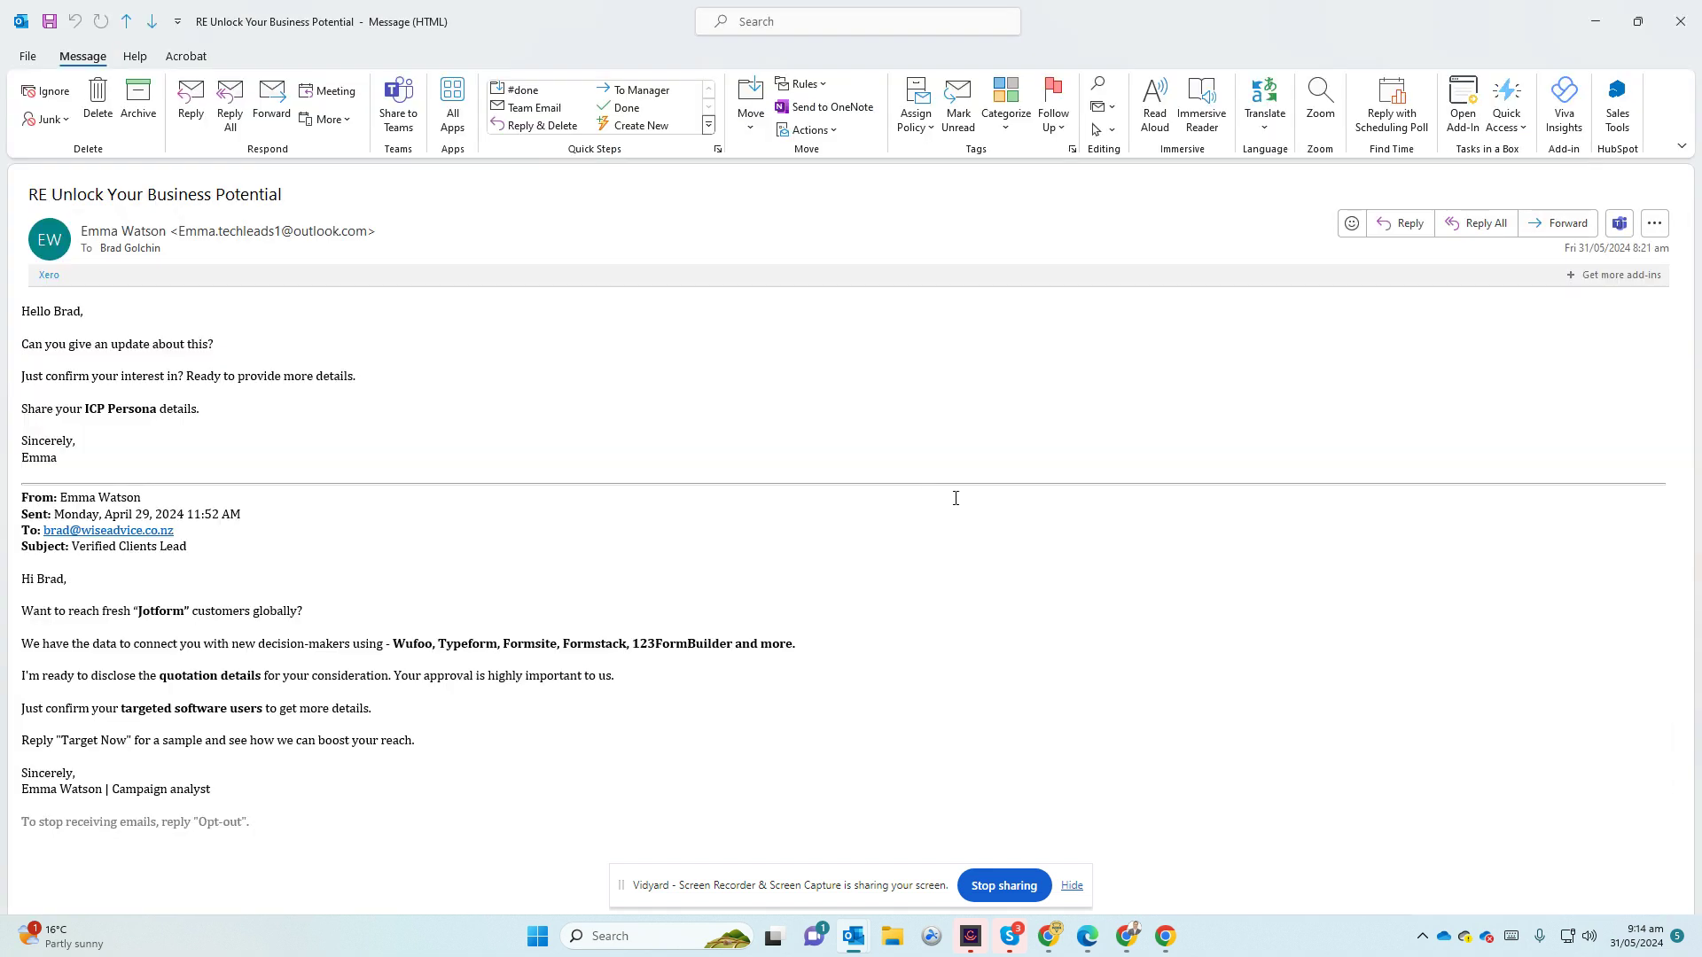
{"action": "left_click", "coordinate": [1618, 106]}
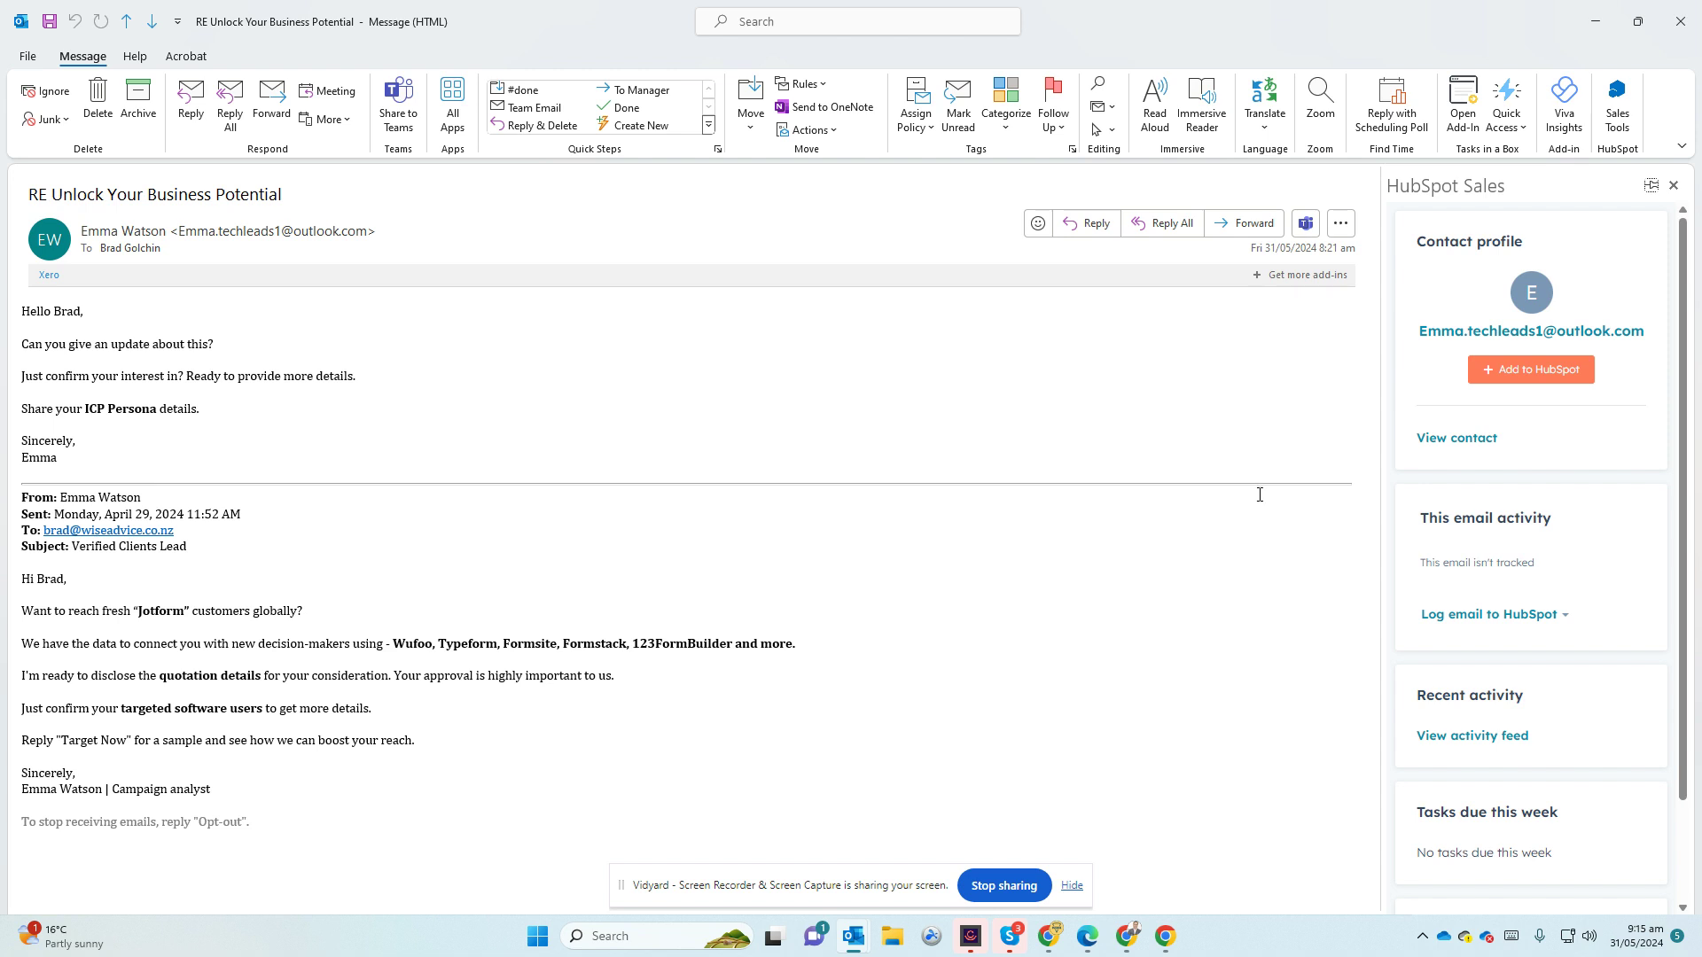
Start logging the email to HubSpot, then cancel without creating the sender as a contact
{"action": "left_click", "coordinate": [1471, 615]}
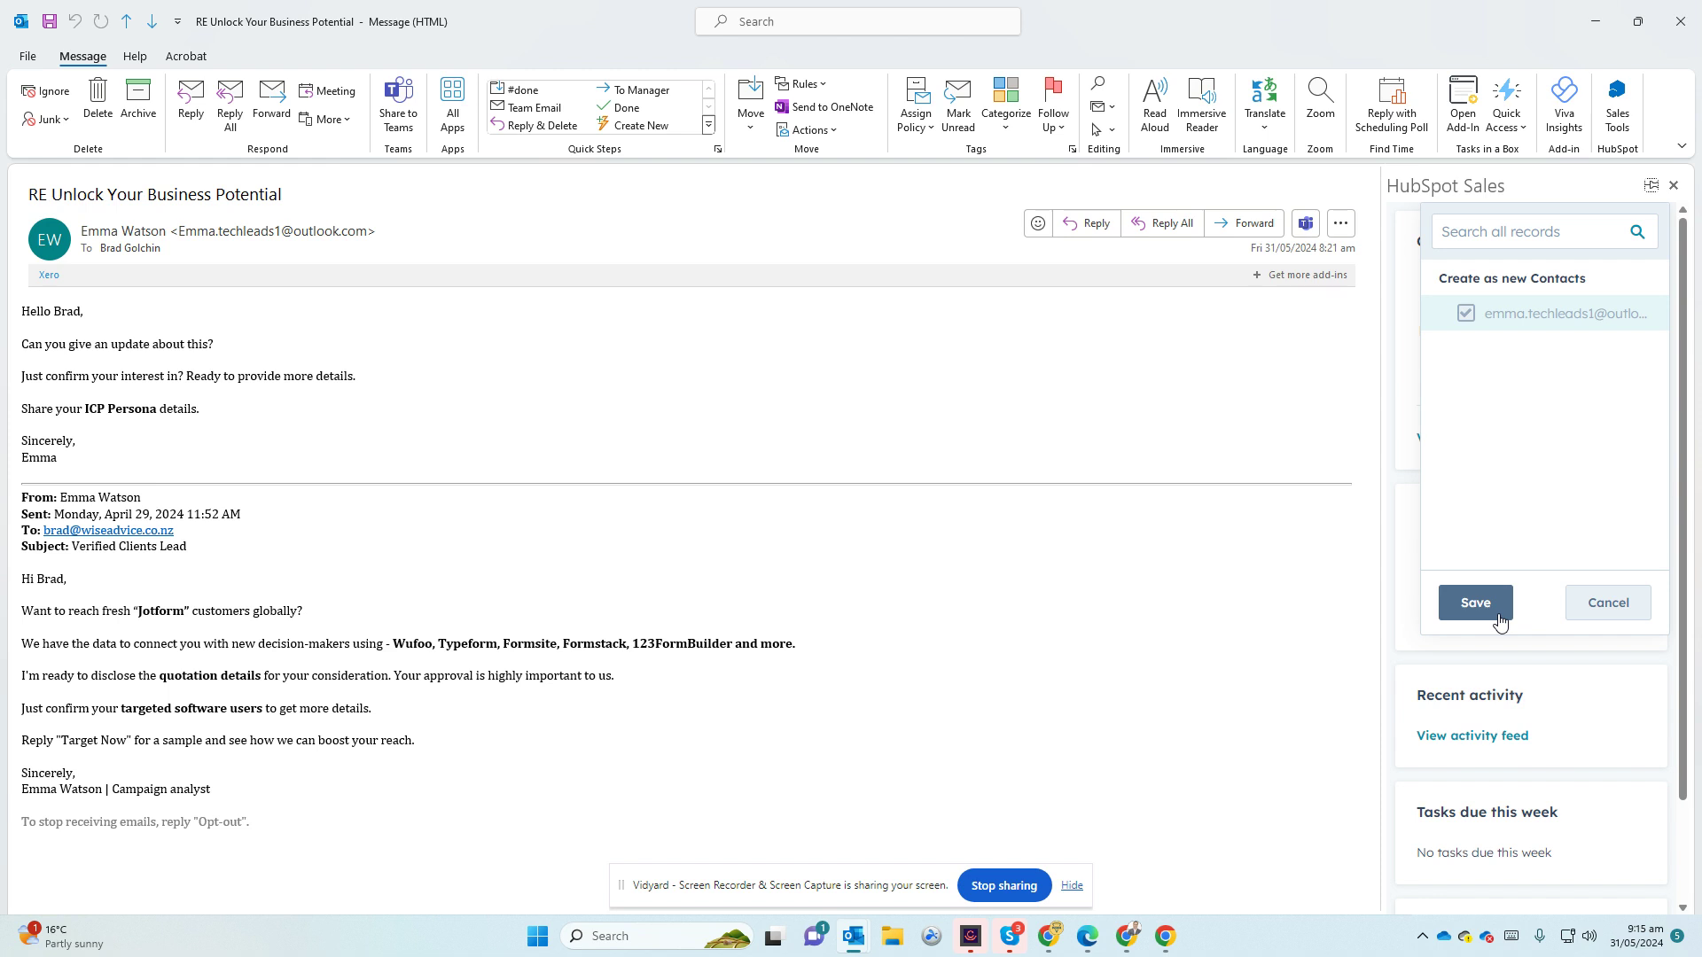
{"action": "left_click", "coordinate": [1574, 608]}
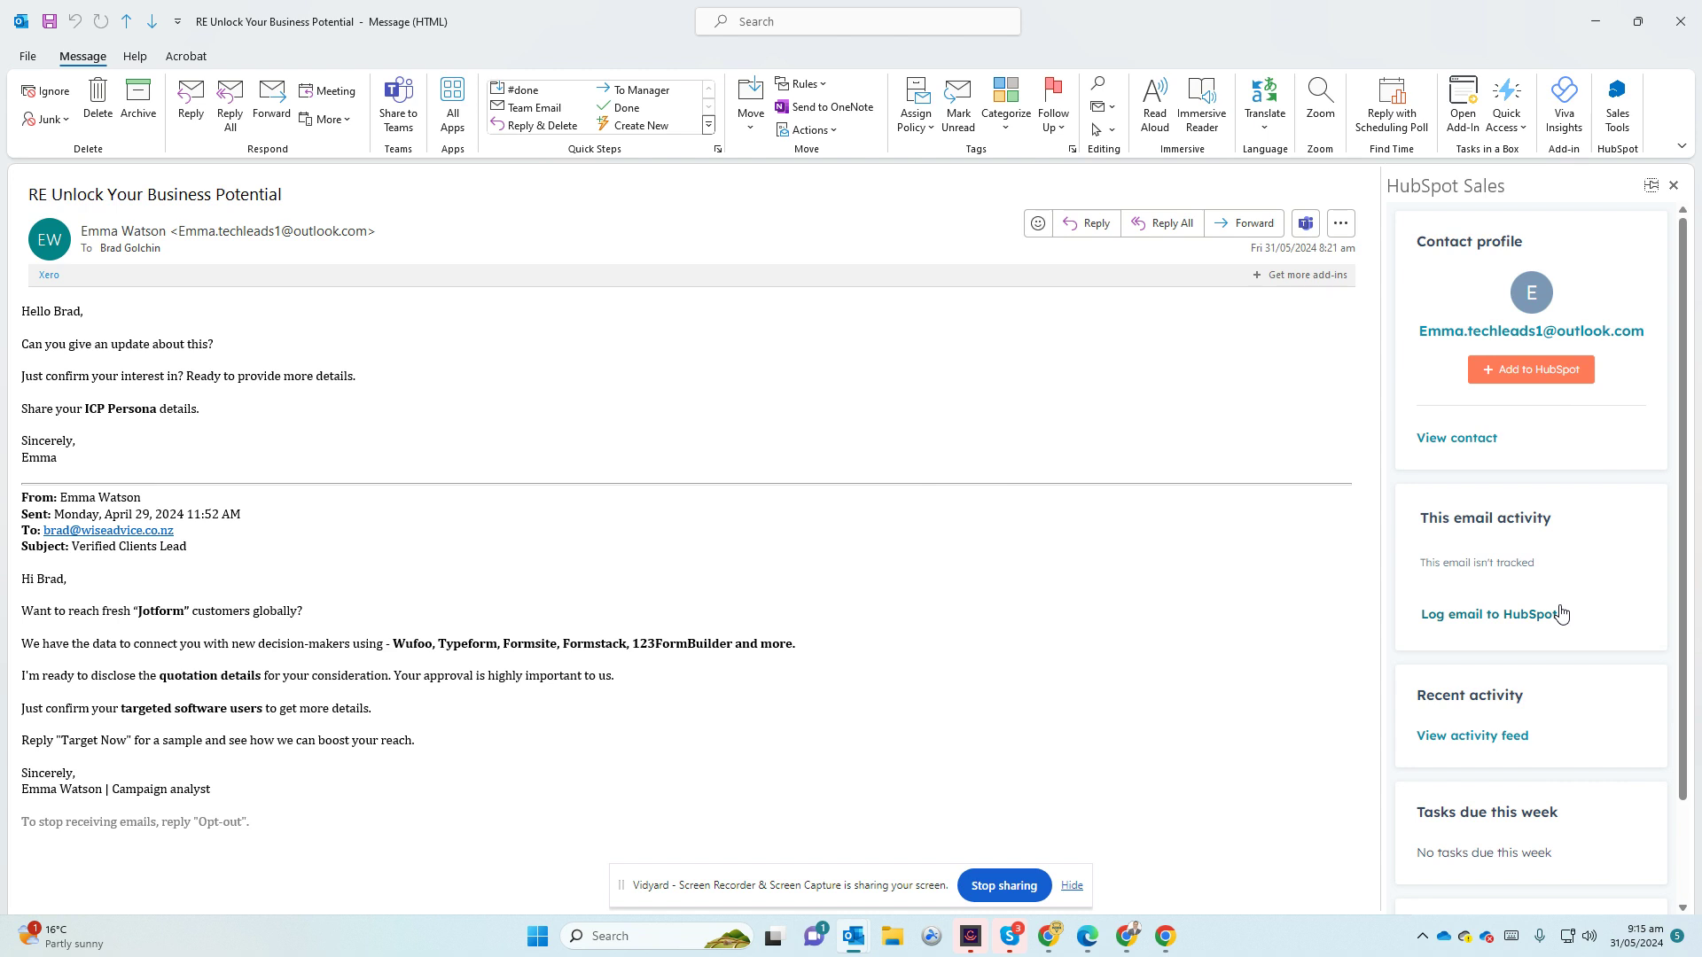
Close the message window, returning to the Inbox with 'RE Unlock Your Business Potential' previewed
{"action": "left_click", "coordinate": [1680, 20]}
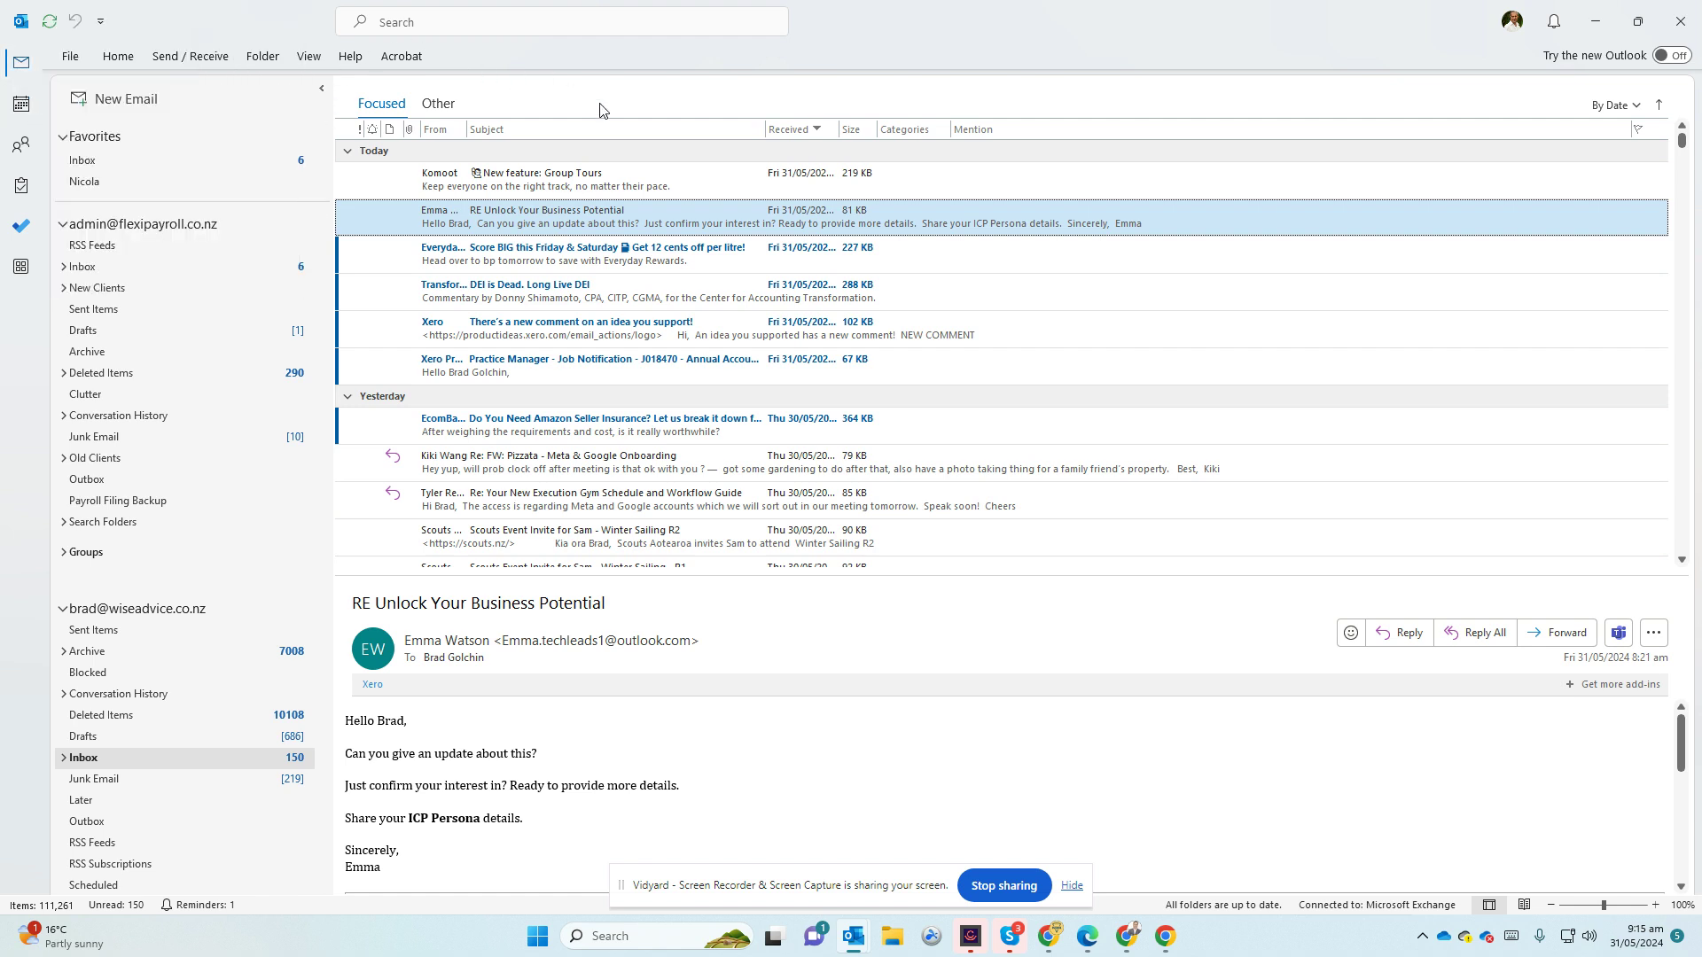
Address a new email to the suggested HubSpot contact and load their contact record in the pane
{"action": "left_click", "coordinate": [128, 96]}
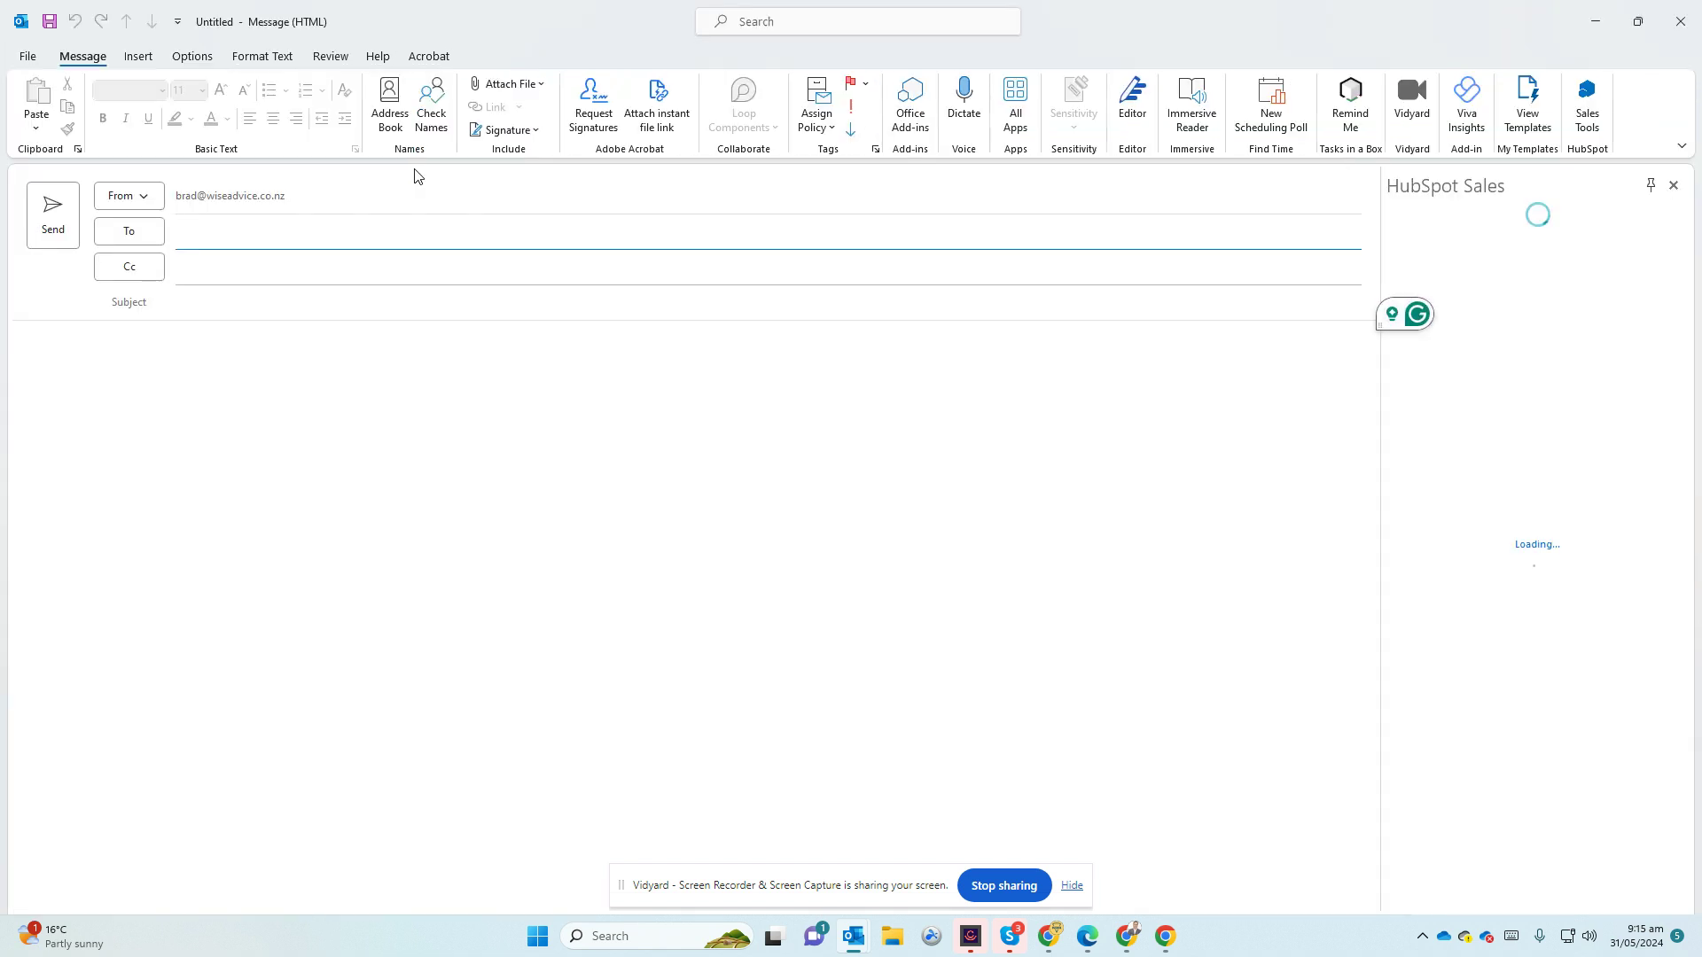
{"action": "type", "text": "kaz"}
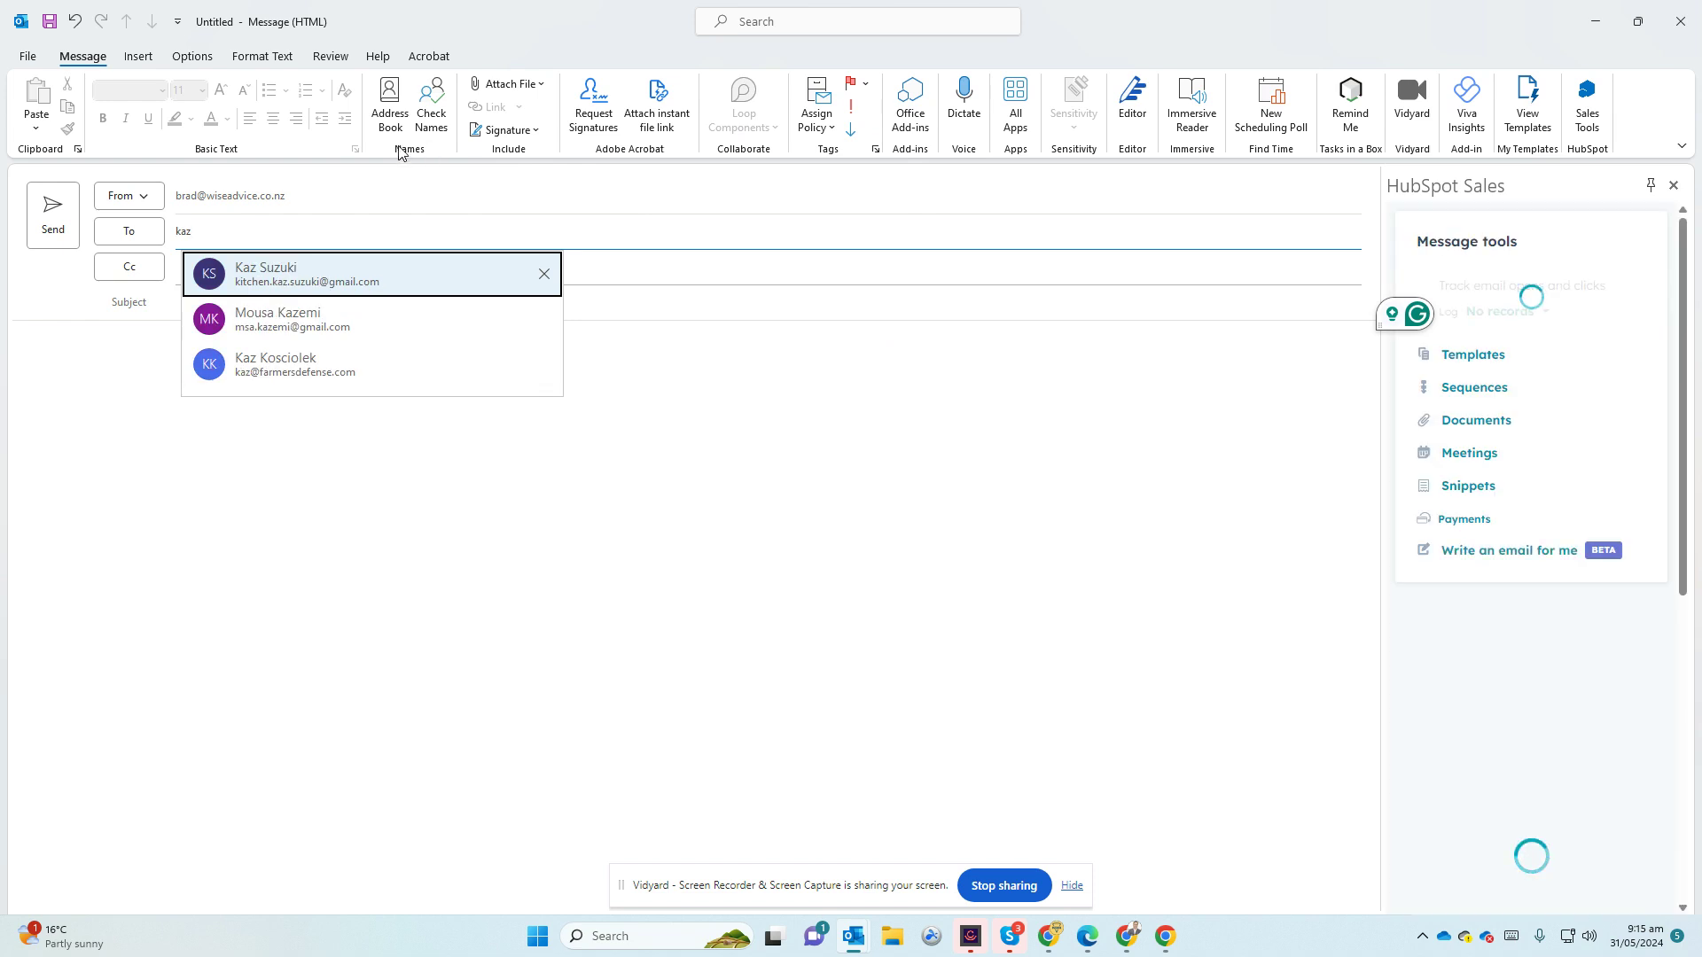
{"action": "left_click", "coordinate": [348, 278]}
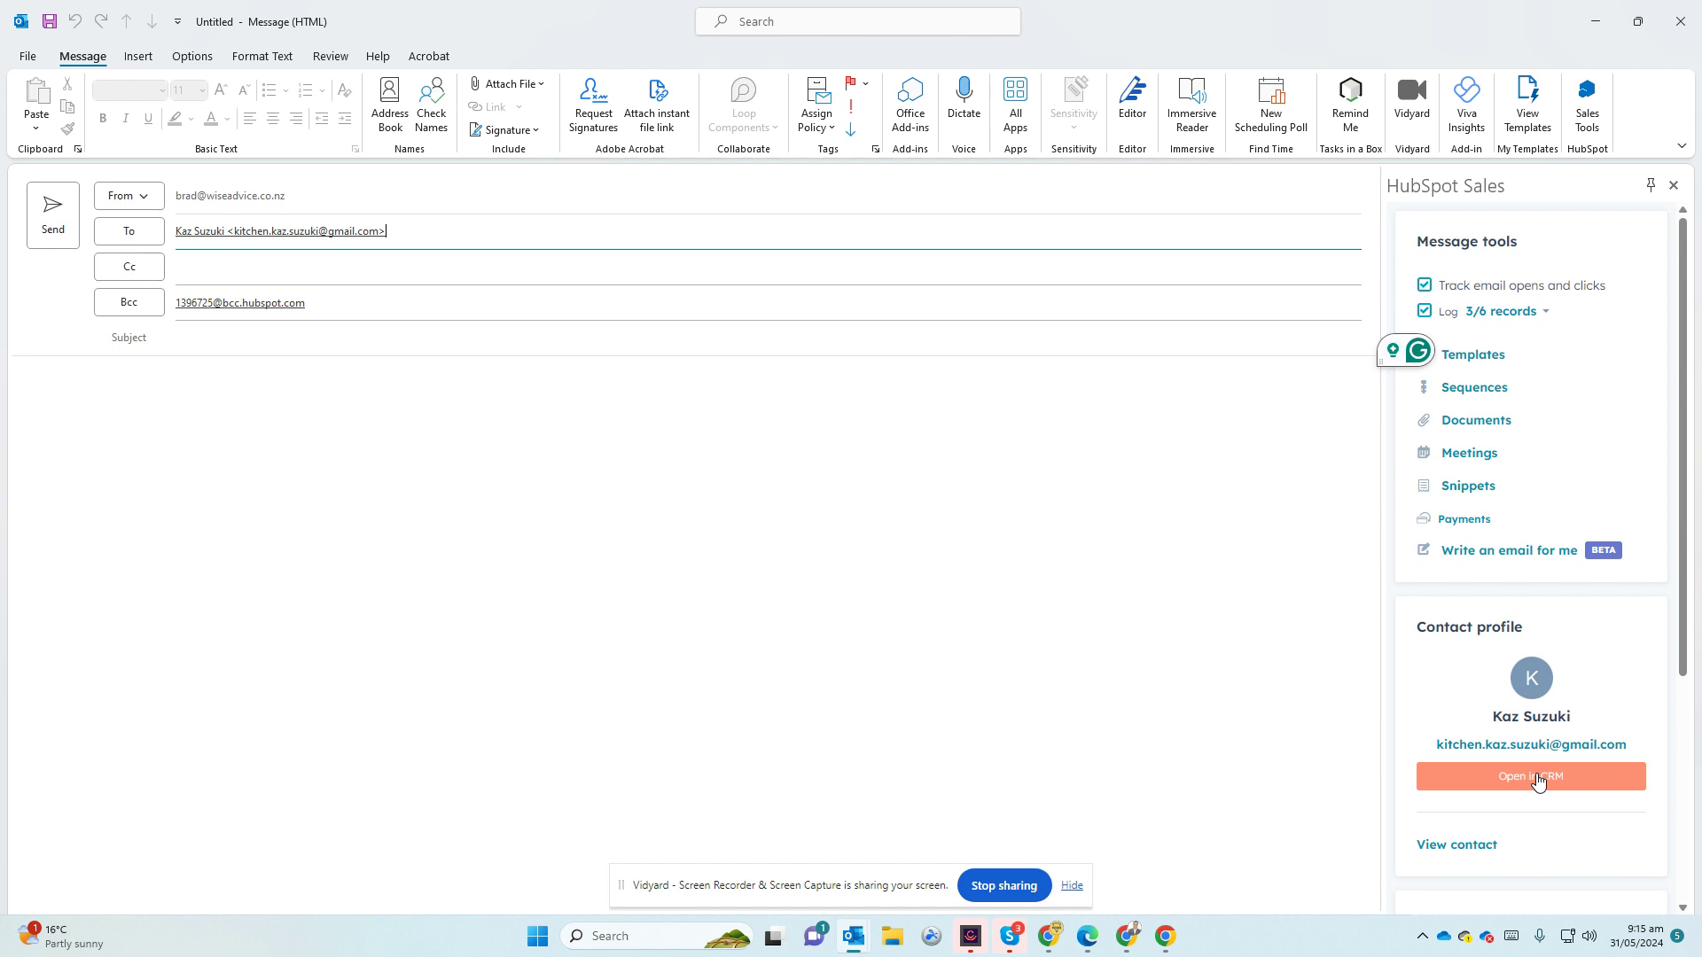
{"action": "scroll", "coordinate": [1538, 782], "scroll_direction": "down", "scroll_amount": 4}
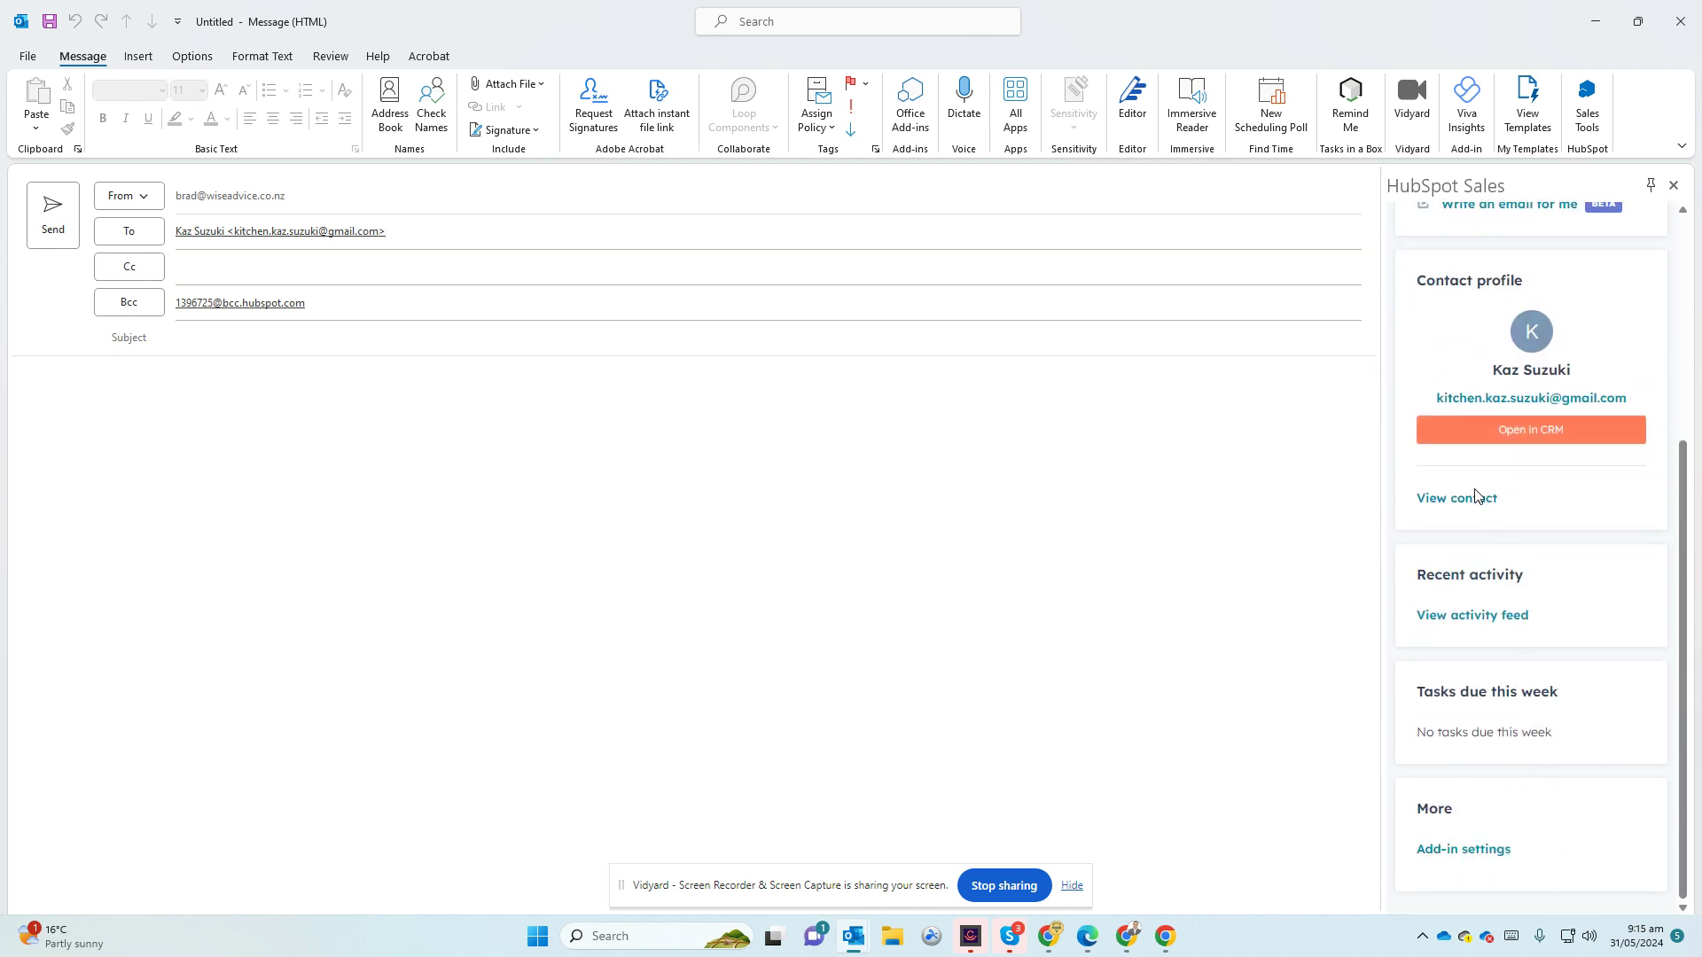
{"action": "left_click", "coordinate": [1476, 498]}
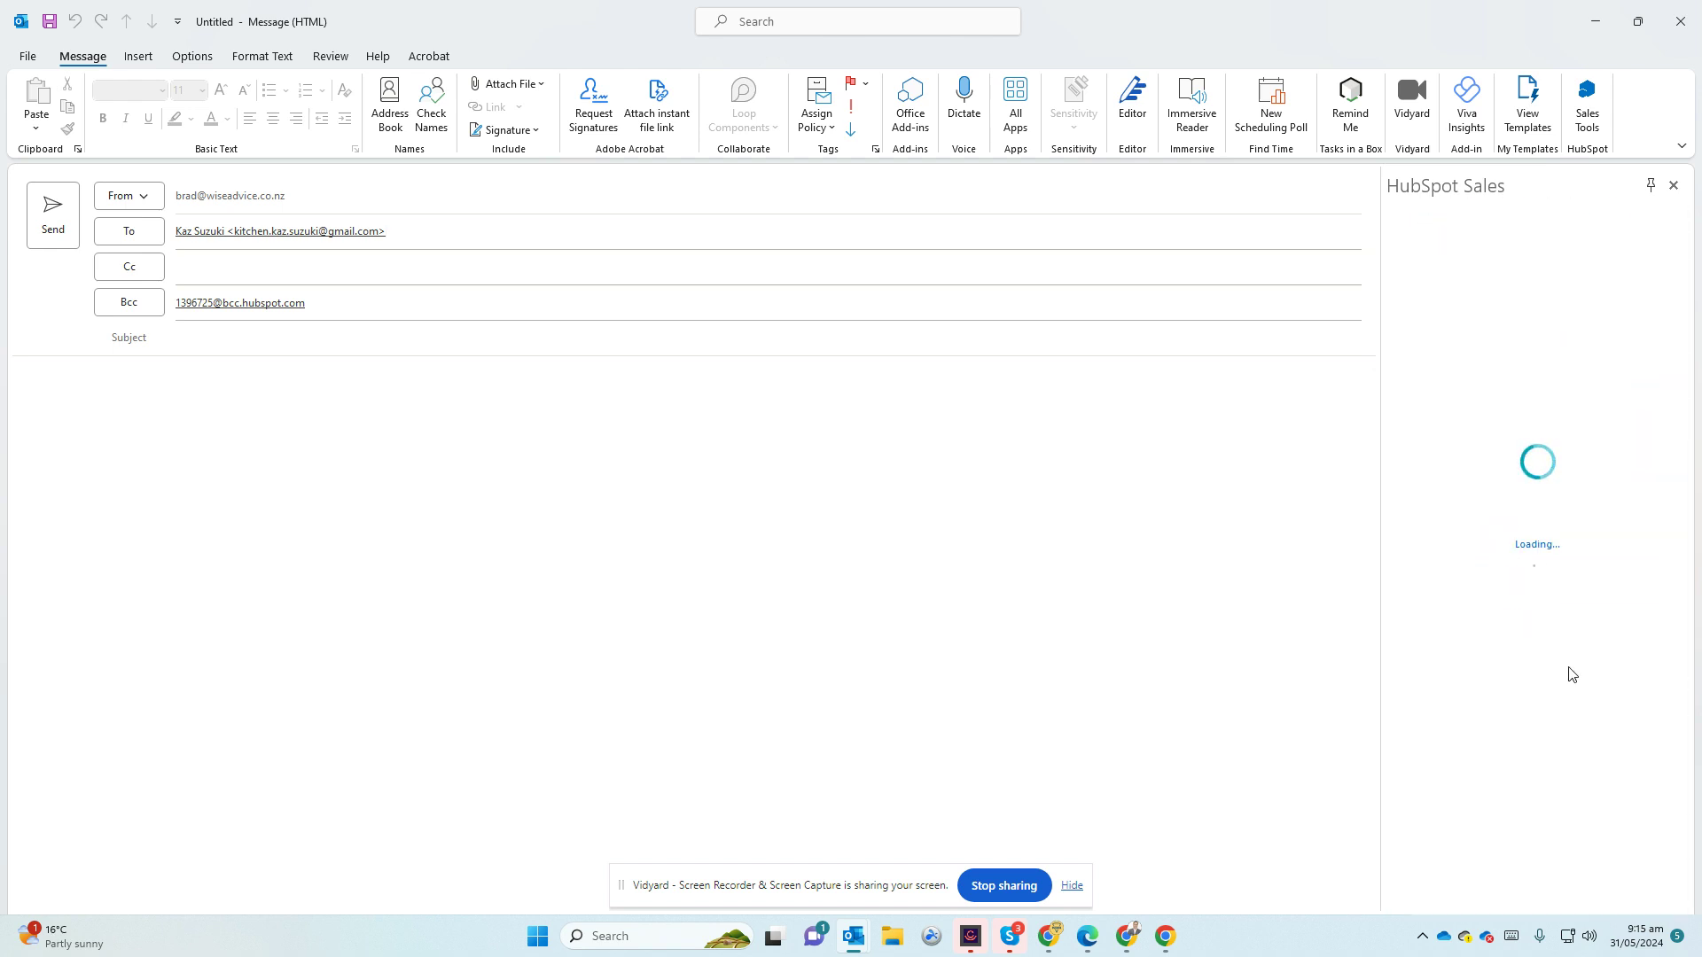
Expand the contact's About section and show all its fields, down to Client Type and KYC Status
{"action": "left_click", "coordinate": [1464, 490]}
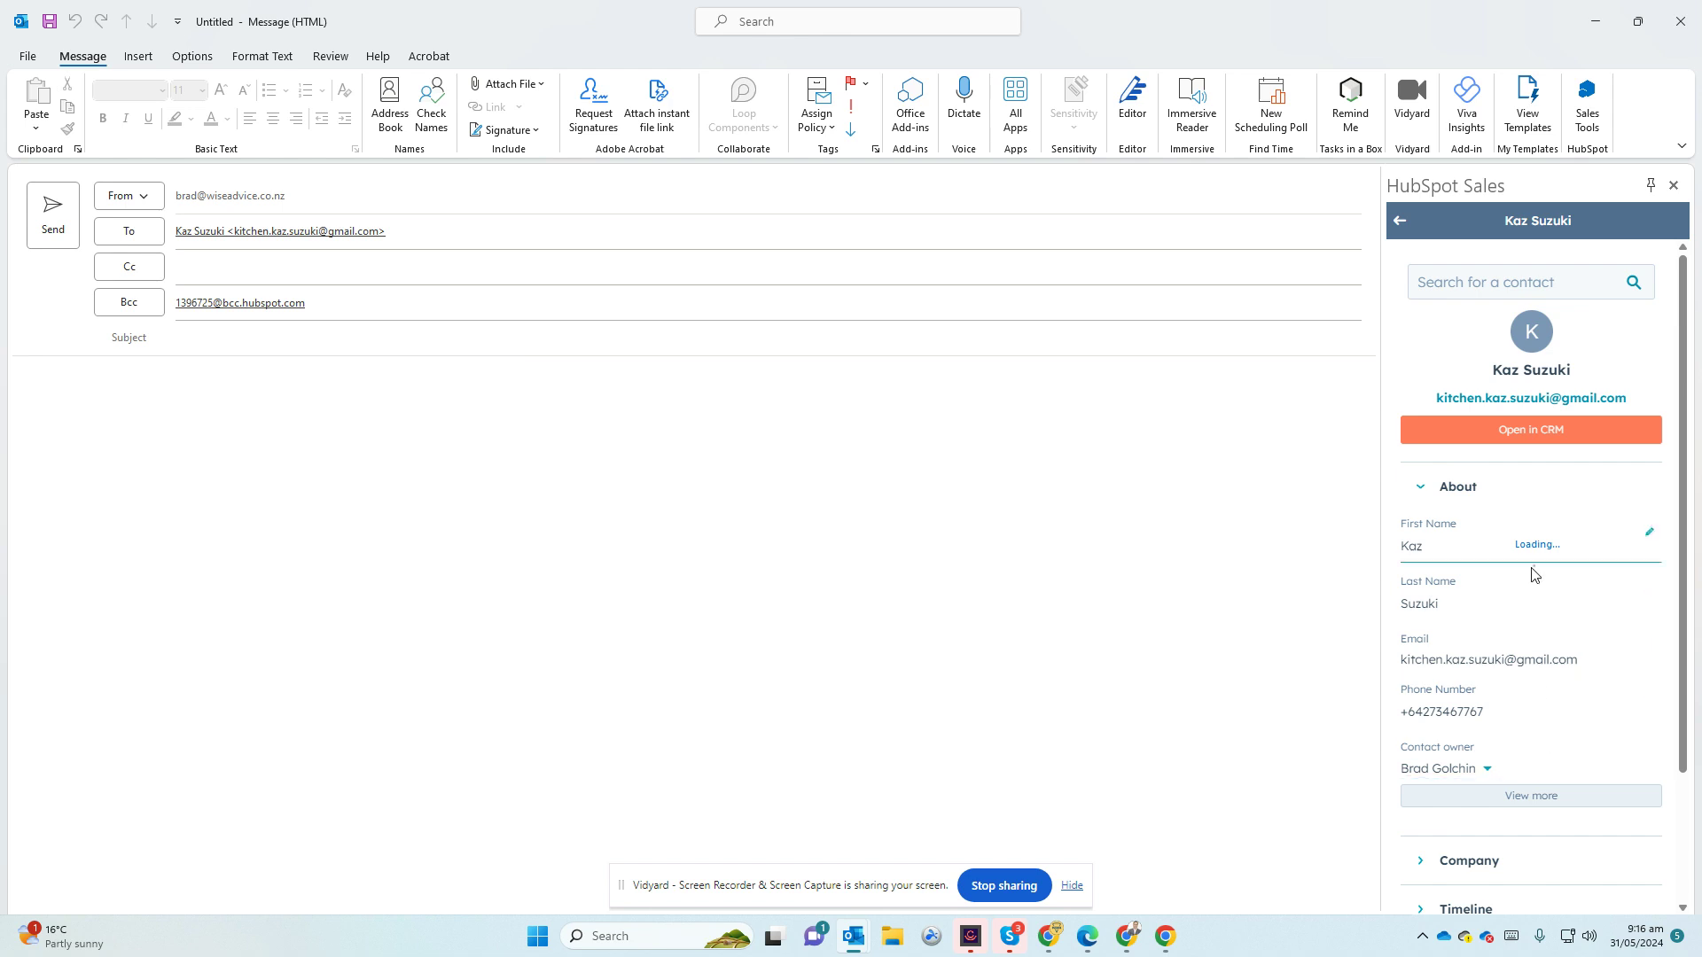
{"action": "scroll", "coordinate": [1534, 574], "scroll_direction": "down", "scroll_amount": 2}
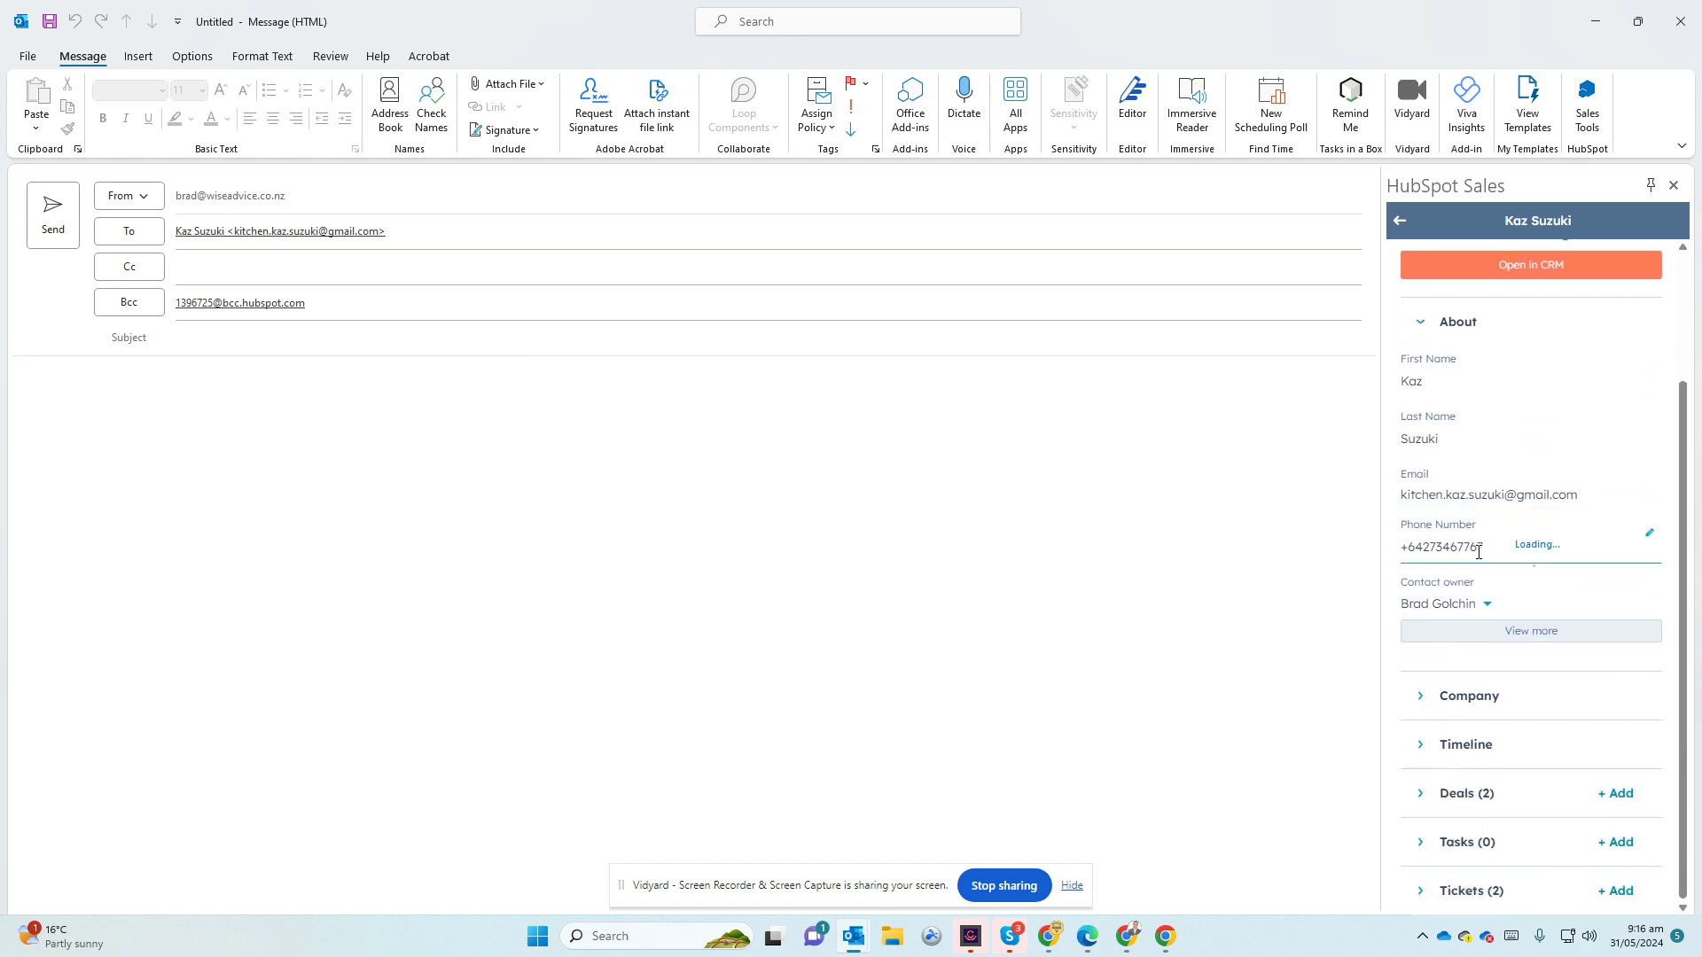
{"action": "left_click", "coordinate": [1513, 635]}
{"action": "scroll", "coordinate": [1558, 760], "scroll_direction": "down", "scroll_amount": 5}
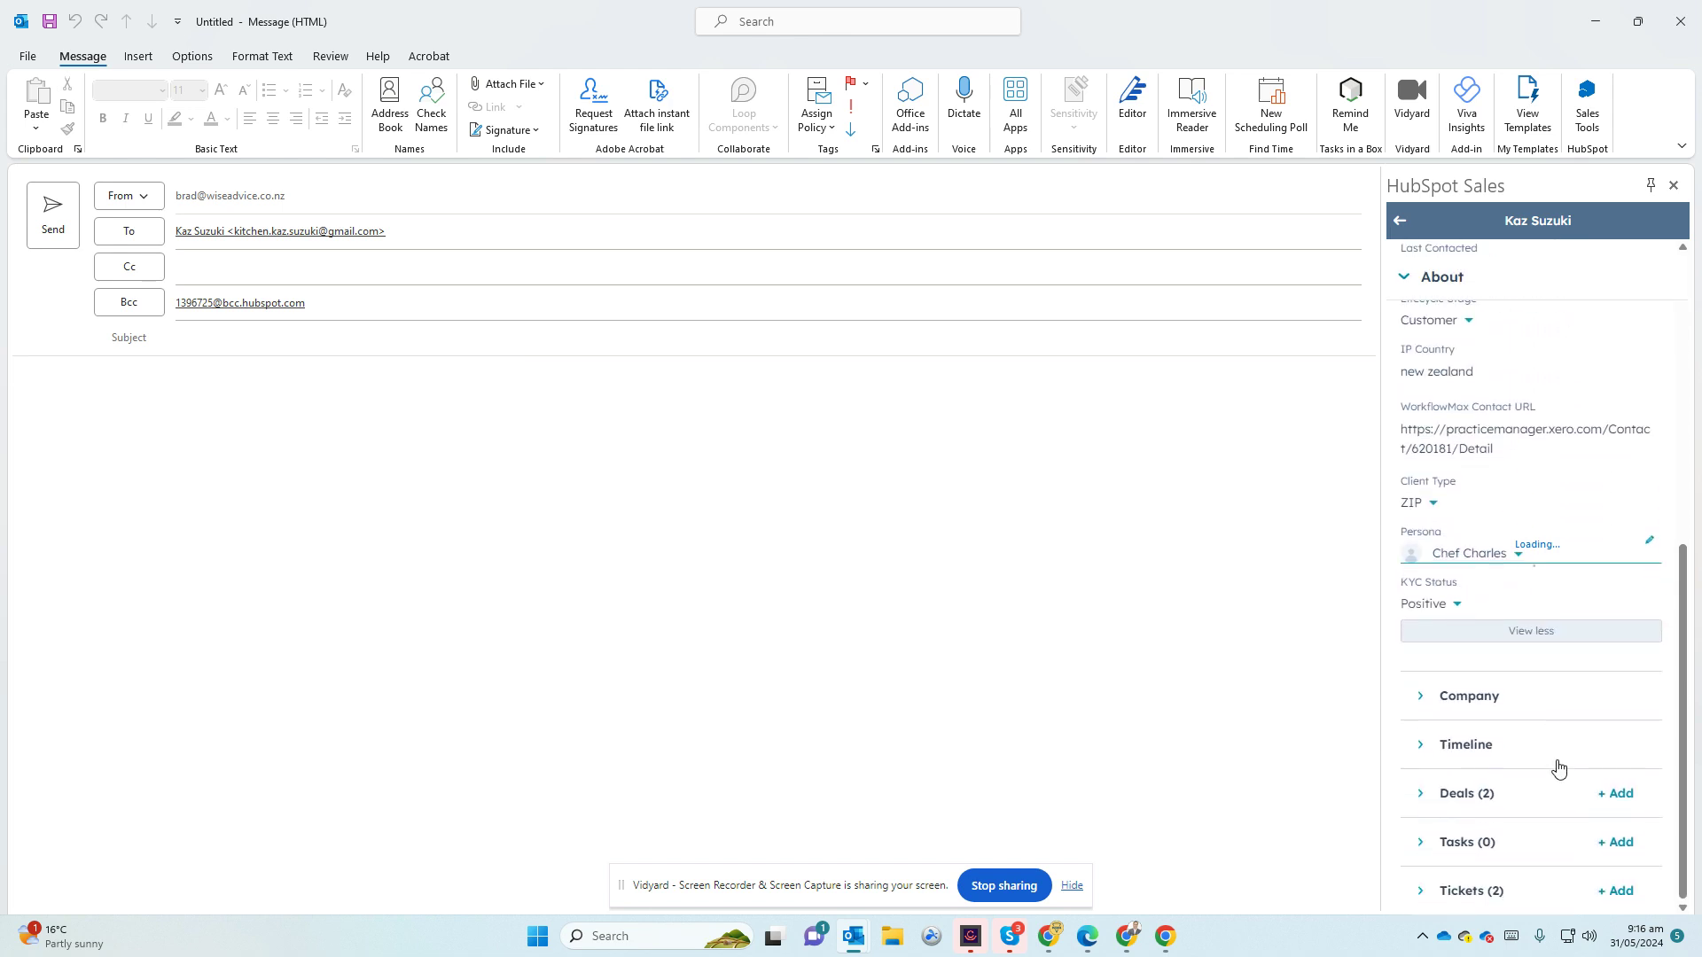